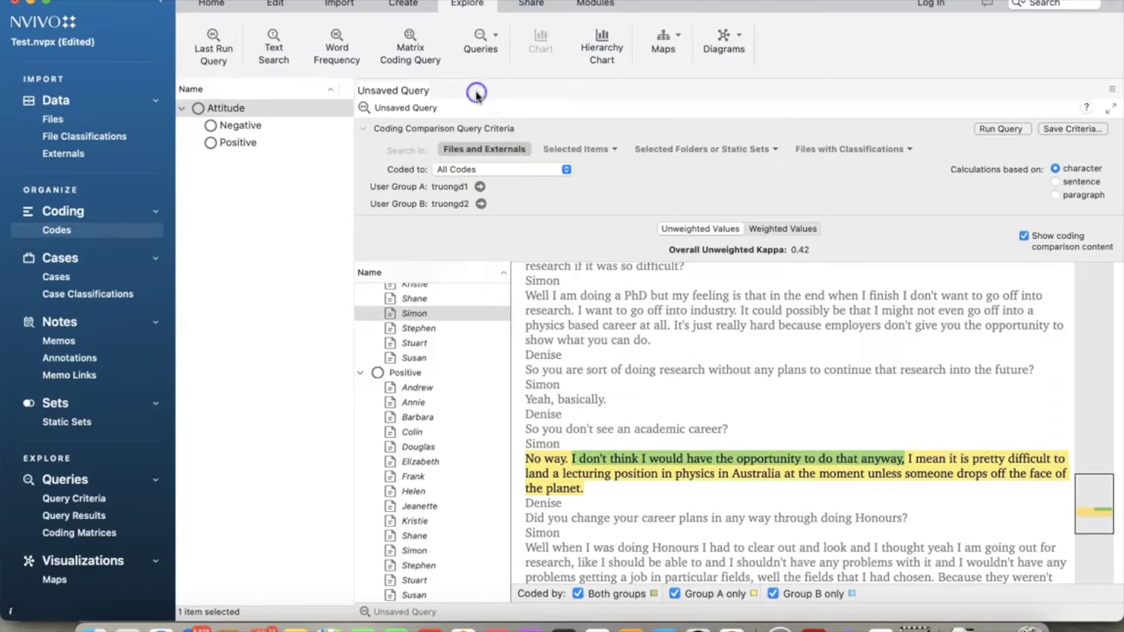
# - Close the unsaved coding comparison query and collapse the project's Coding section
pyautogui.click(420, 92)
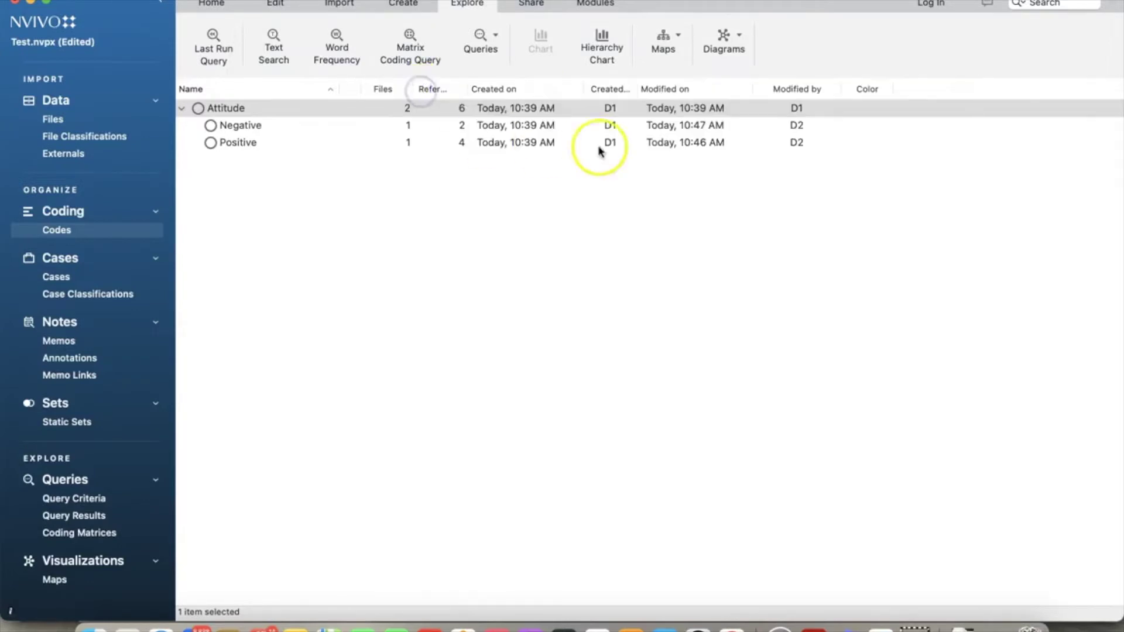
pyautogui.click(69, 211)
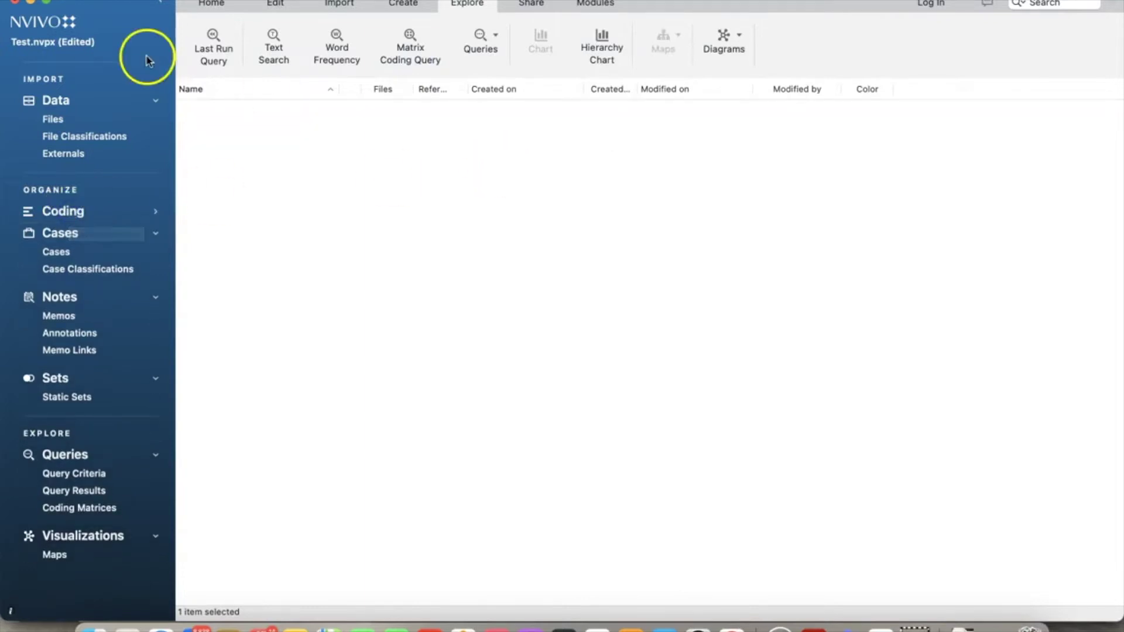
# - Open the recent project Test2.nvpx and expand its Attitude code to show the child codes
pyautogui.click(102, 2)
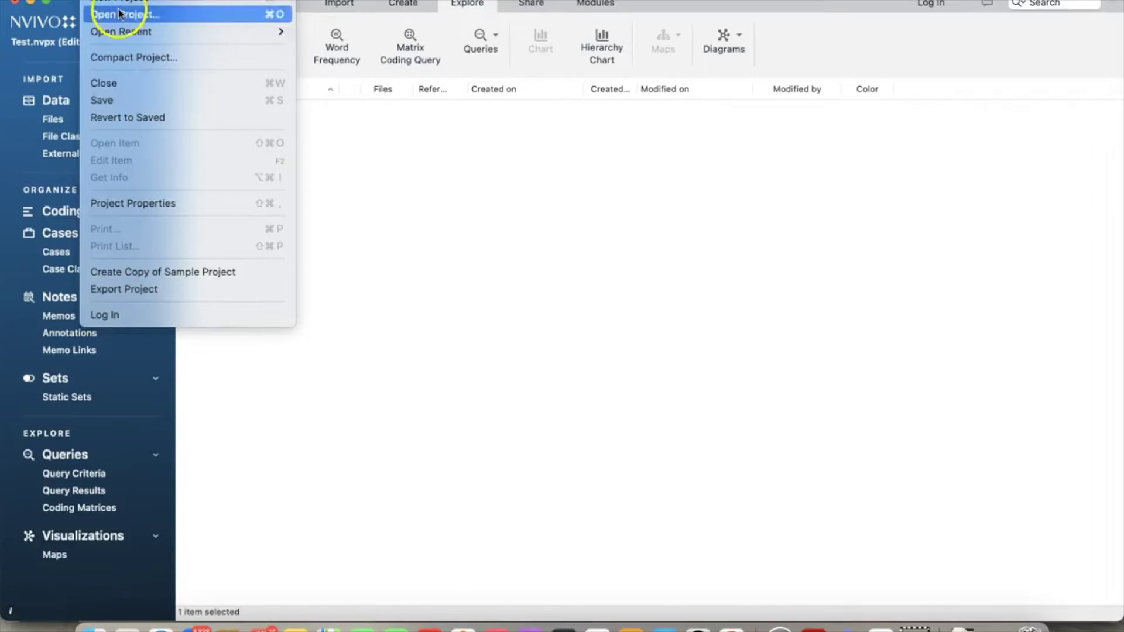
pyautogui.moveTo(123, 32)
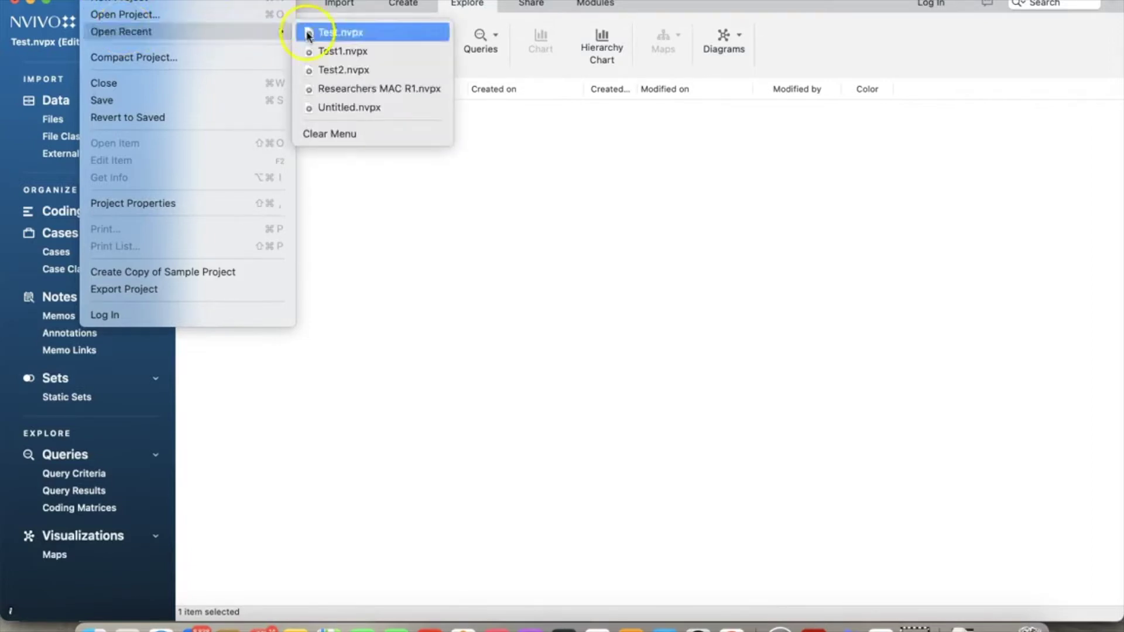
pyautogui.click(335, 70)
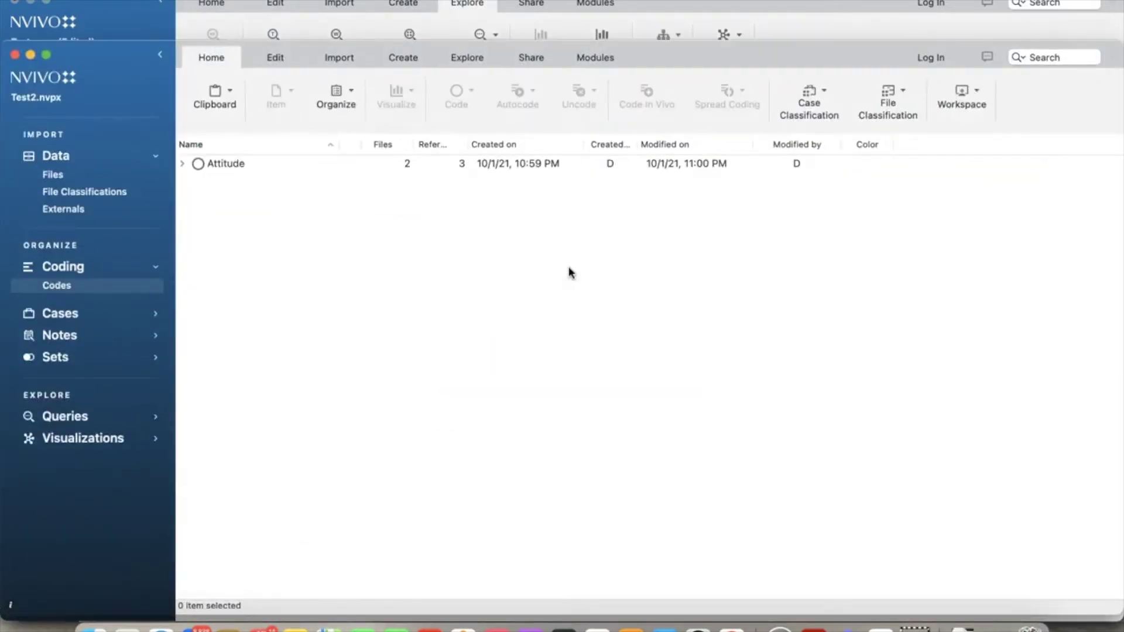
pyautogui.click(182, 164)
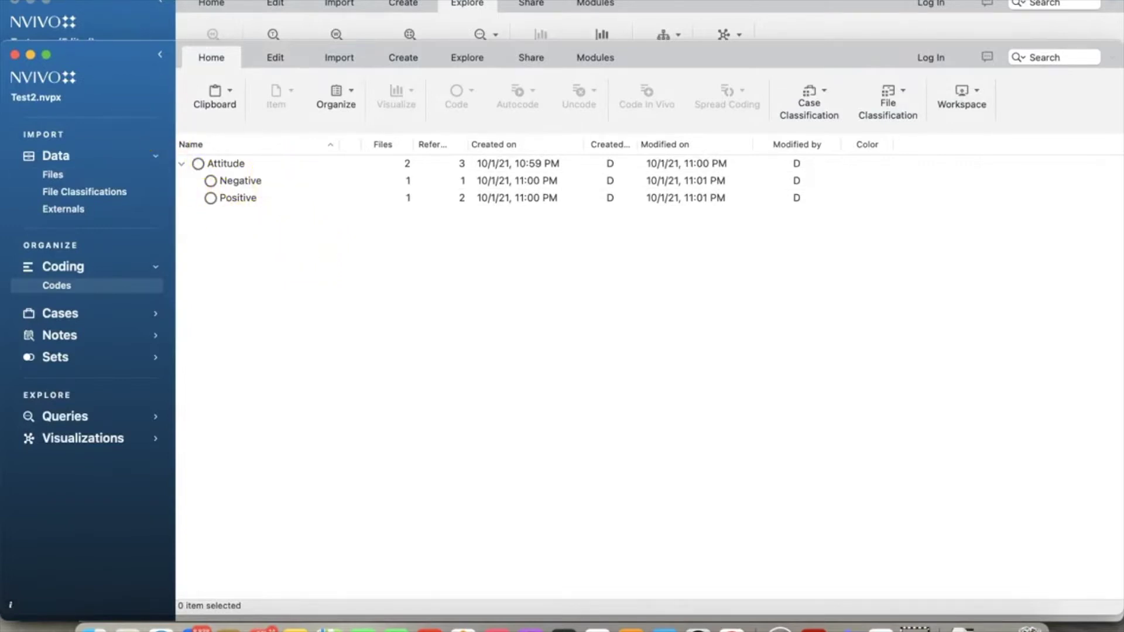
# - Check the users and their initials in the Test2 project's properties, leaving the settings as they are
pyautogui.click(94, 1)
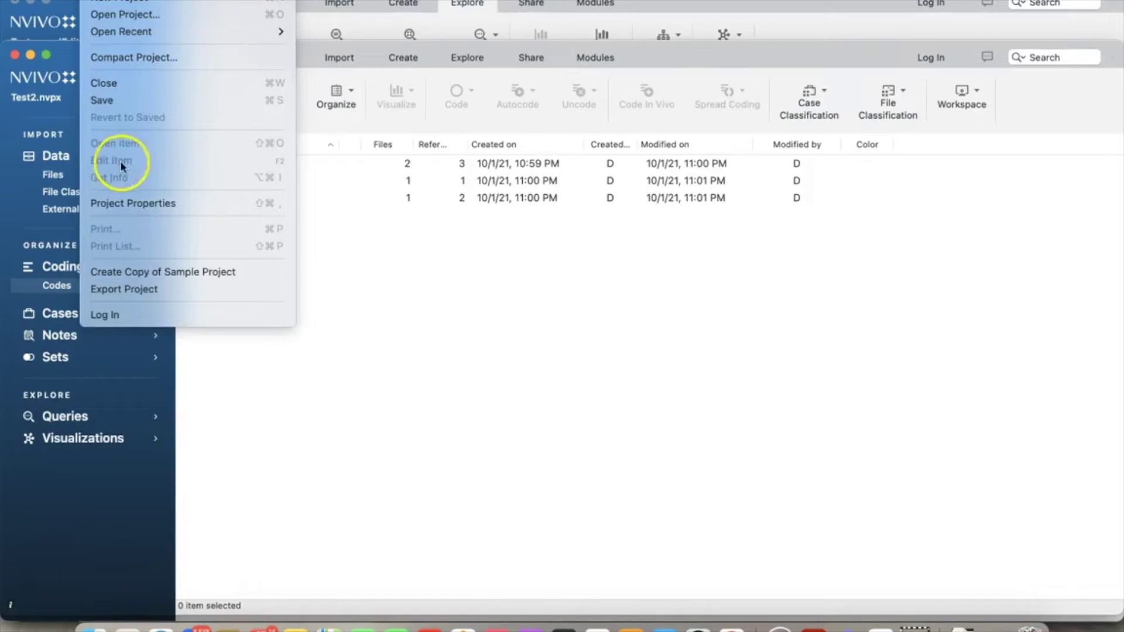
pyautogui.click(127, 203)
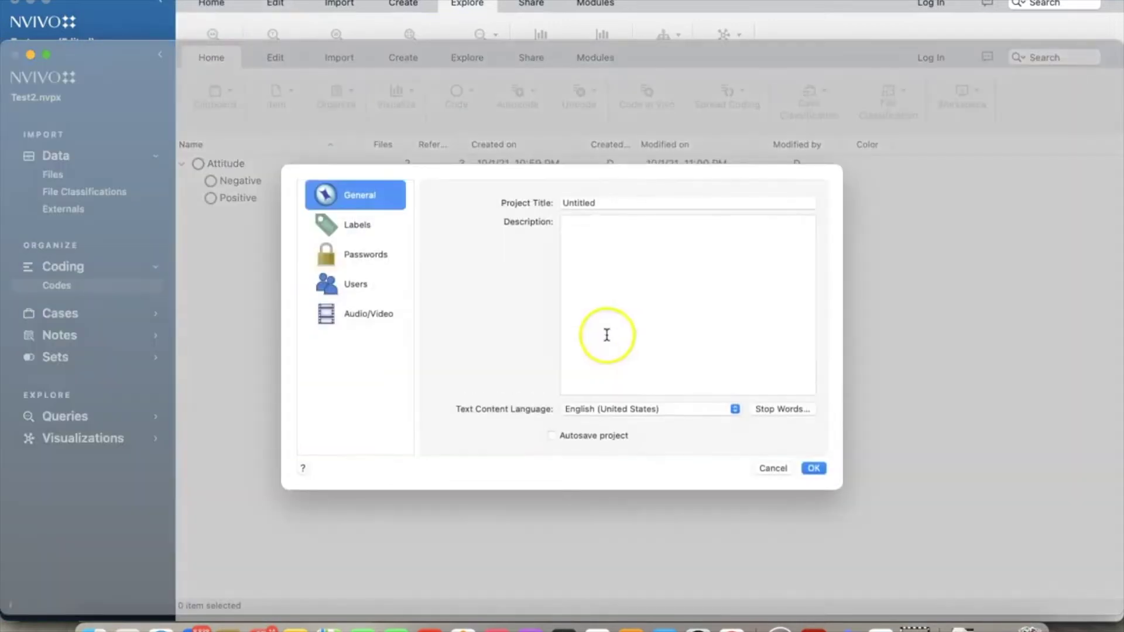
pyautogui.click(355, 285)
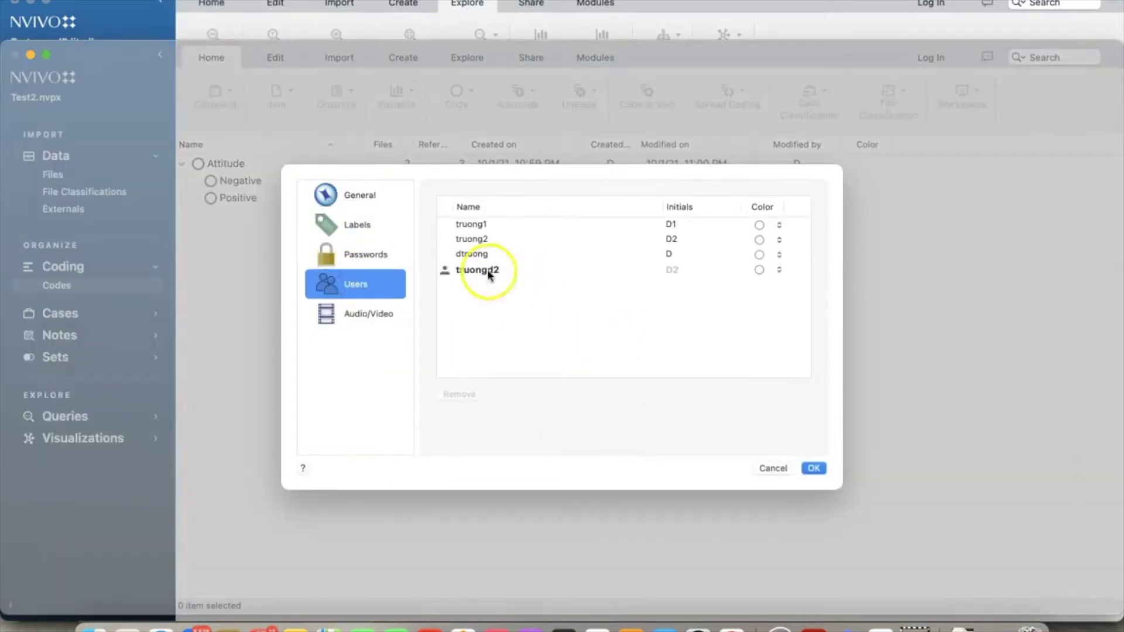
pyautogui.click(472, 255)
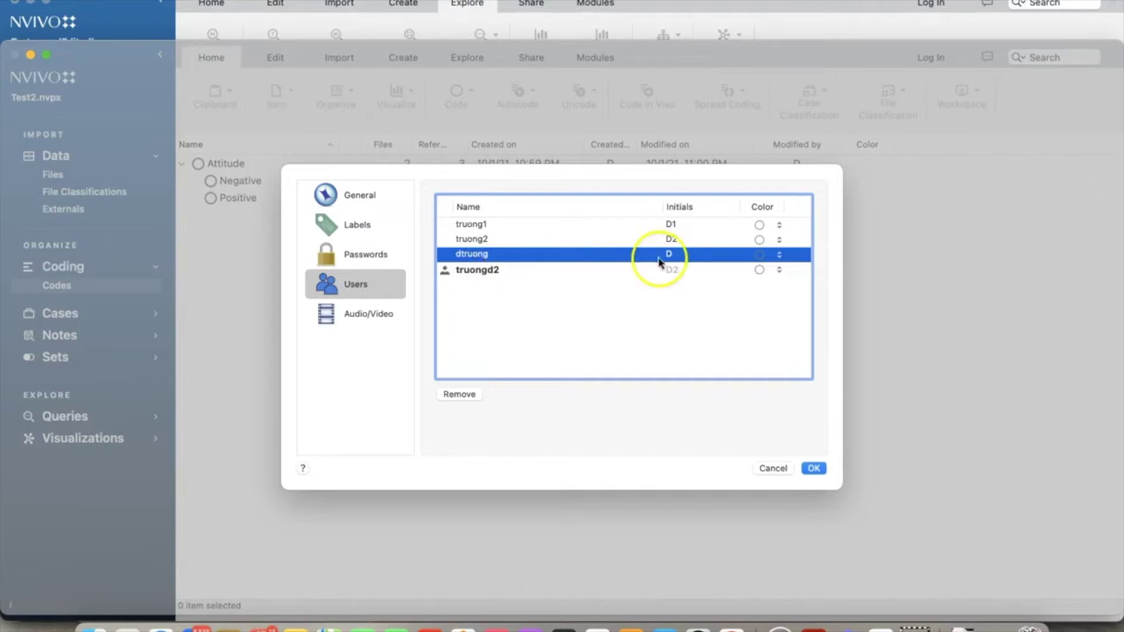
pyautogui.click(770, 469)
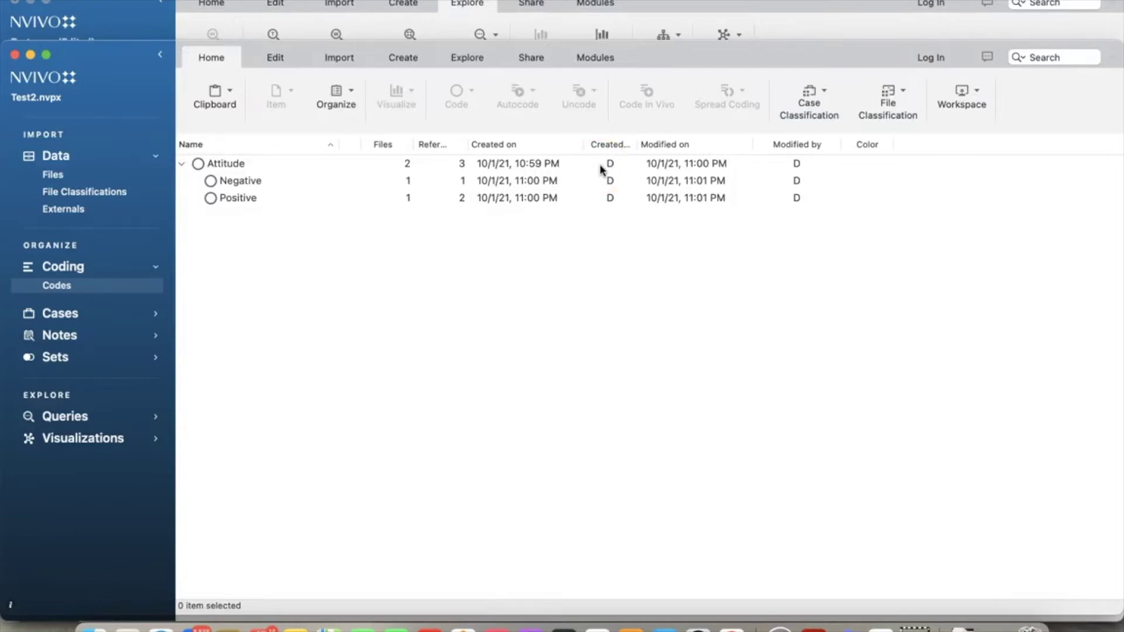
# - Examine the Attitude code and its Negative and Positive child codes in the Test2 project
pyautogui.moveTo(635, 57); pyautogui.dragTo(632, 12)
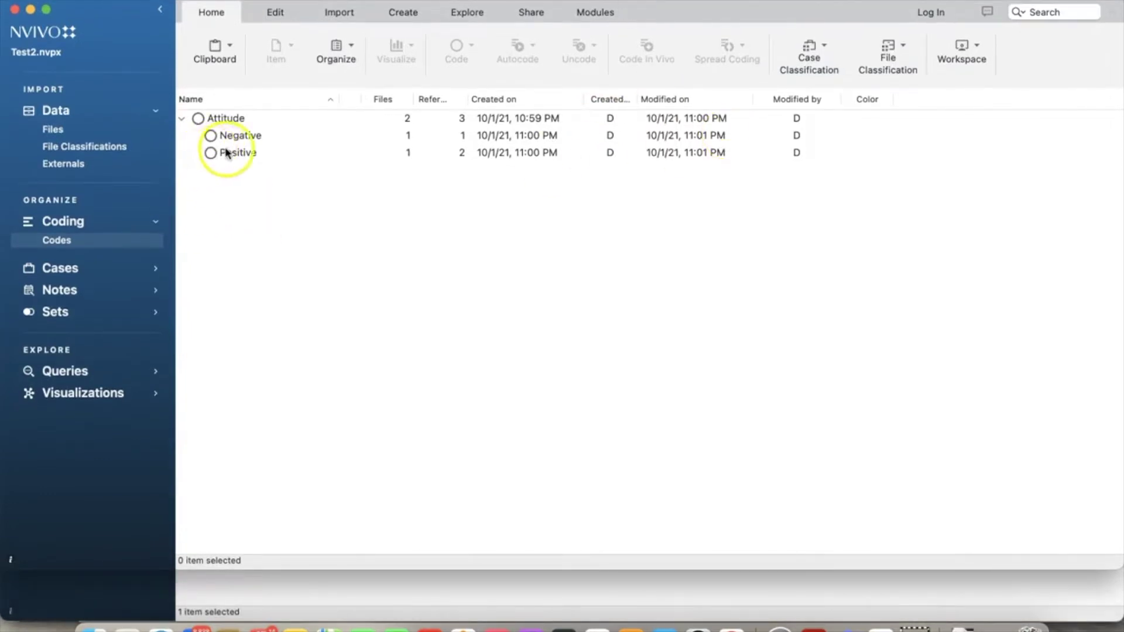
pyautogui.click(225, 121)
pyautogui.click(231, 120)
pyautogui.click(243, 137)
pyautogui.click(243, 153)
pyautogui.click(230, 117)
pyautogui.click(240, 135)
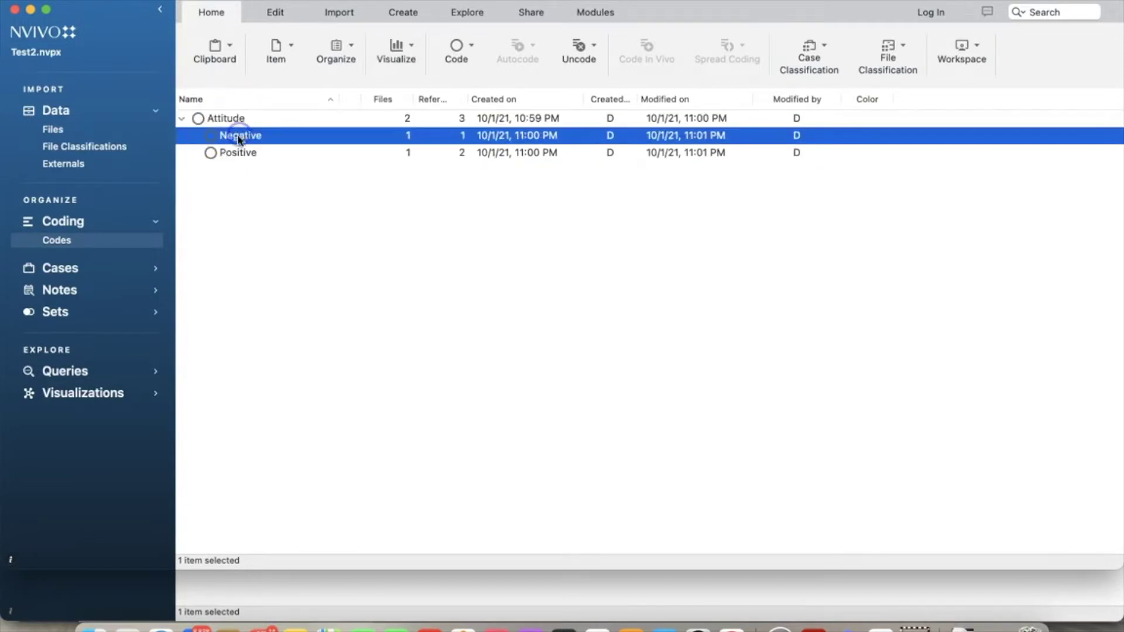
pyautogui.click(238, 153)
pyautogui.click(249, 135)
pyautogui.click(227, 117)
pyautogui.click(243, 136)
pyautogui.click(242, 152)
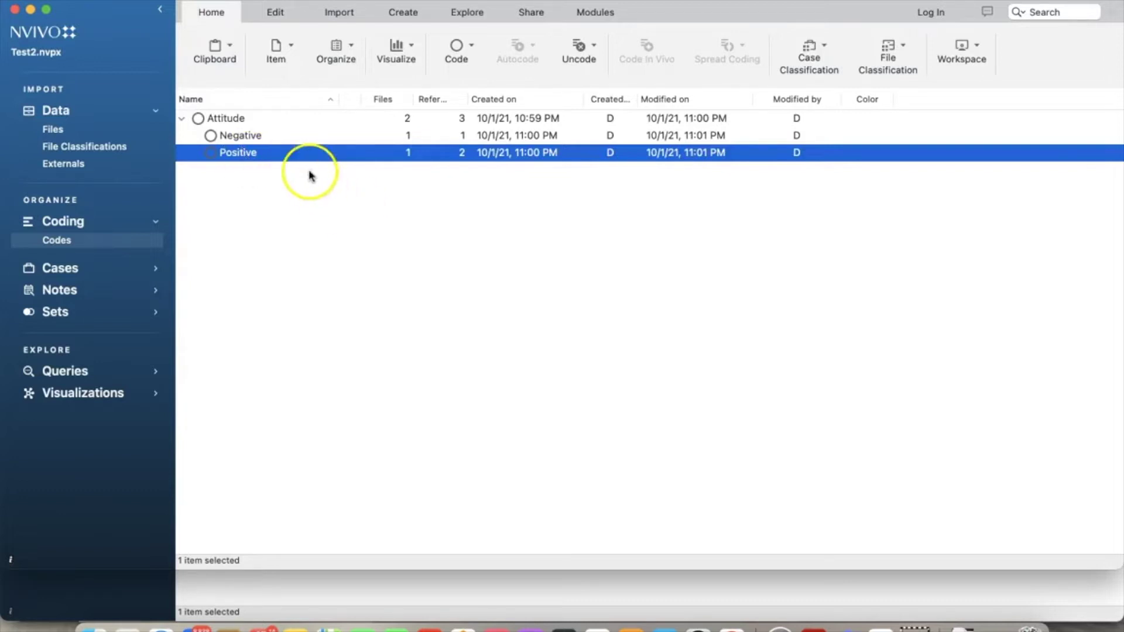
pyautogui.click(218, 119)
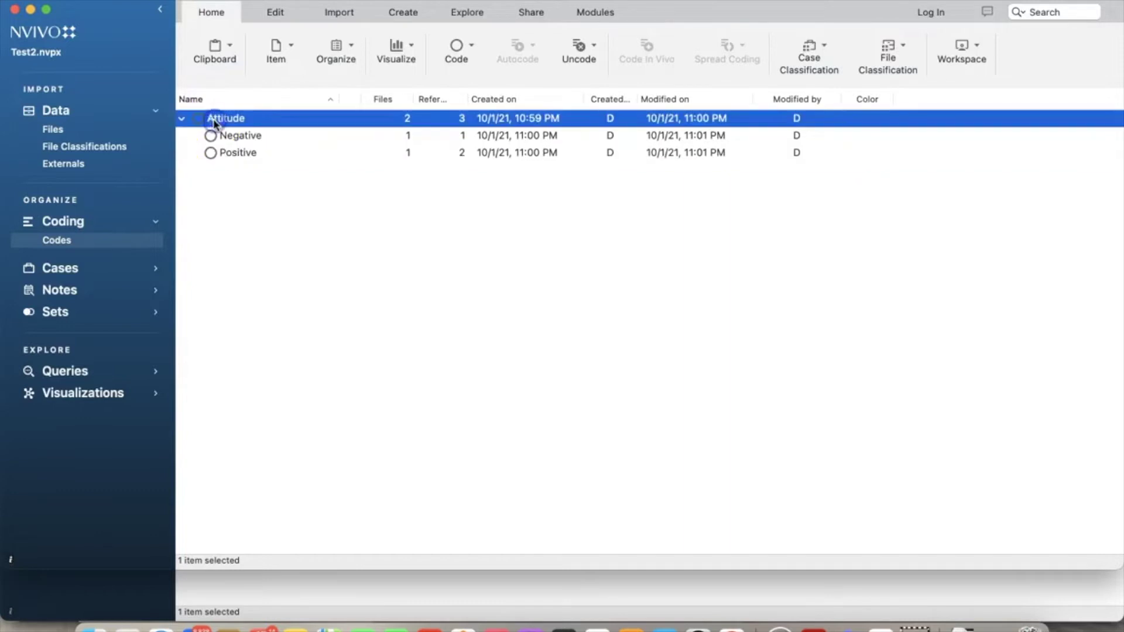
pyautogui.click(237, 138)
pyautogui.click(236, 153)
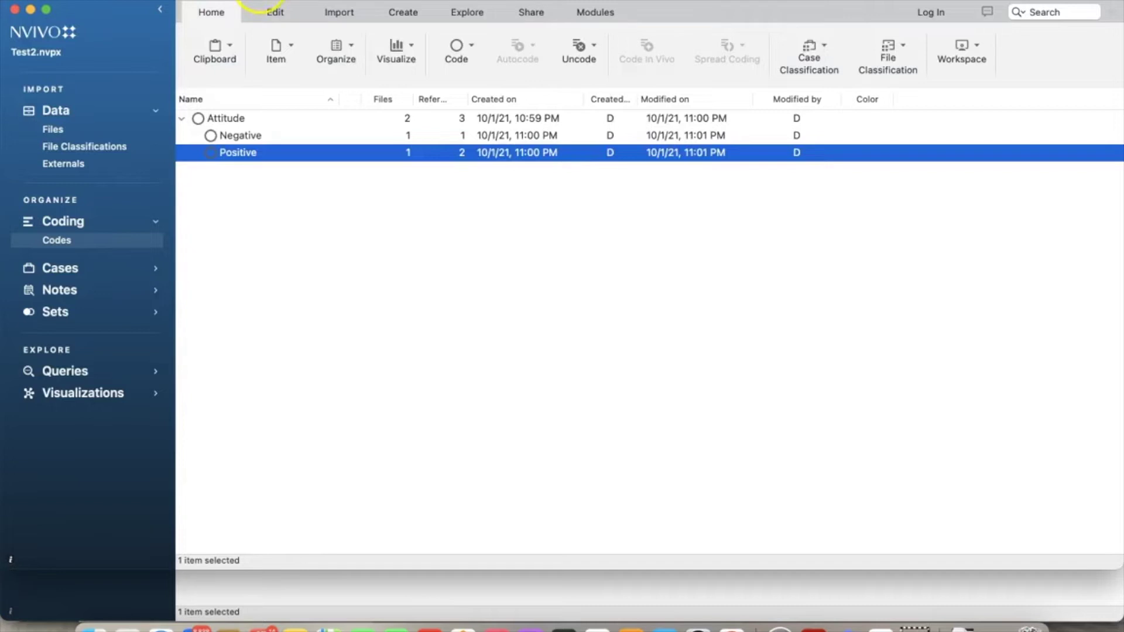
# - Save the Test2 project and close it
pyautogui.moveTo(729, 4); pyautogui.dragTo(731, 2)
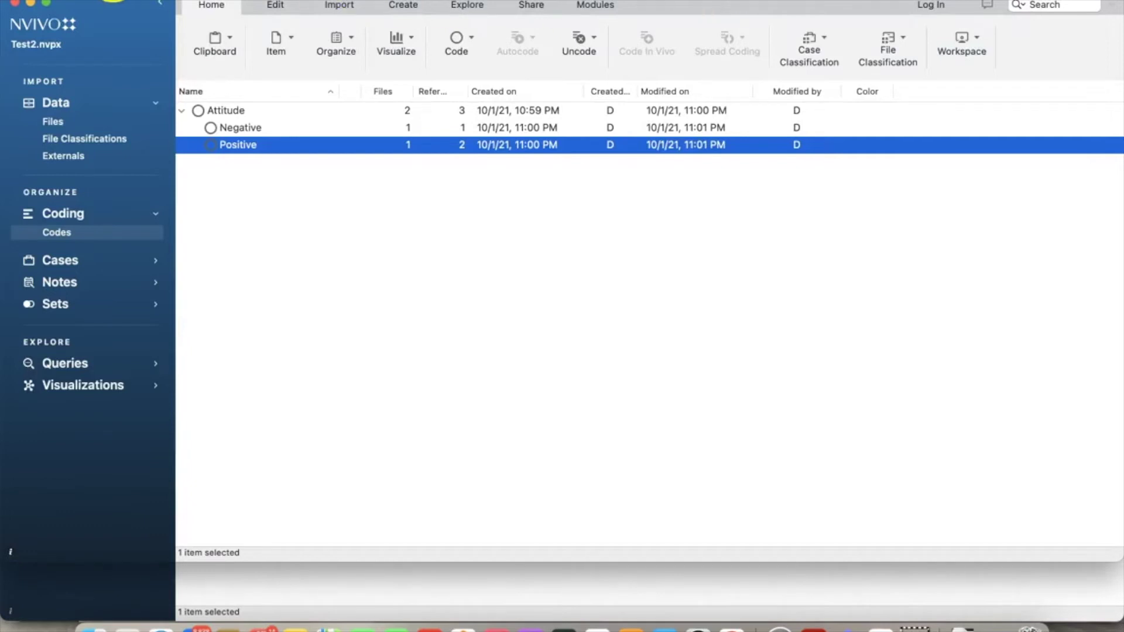
pyautogui.click(107, 1)
pyautogui.click(124, 99)
pyautogui.click(113, 1)
pyautogui.click(123, 86)
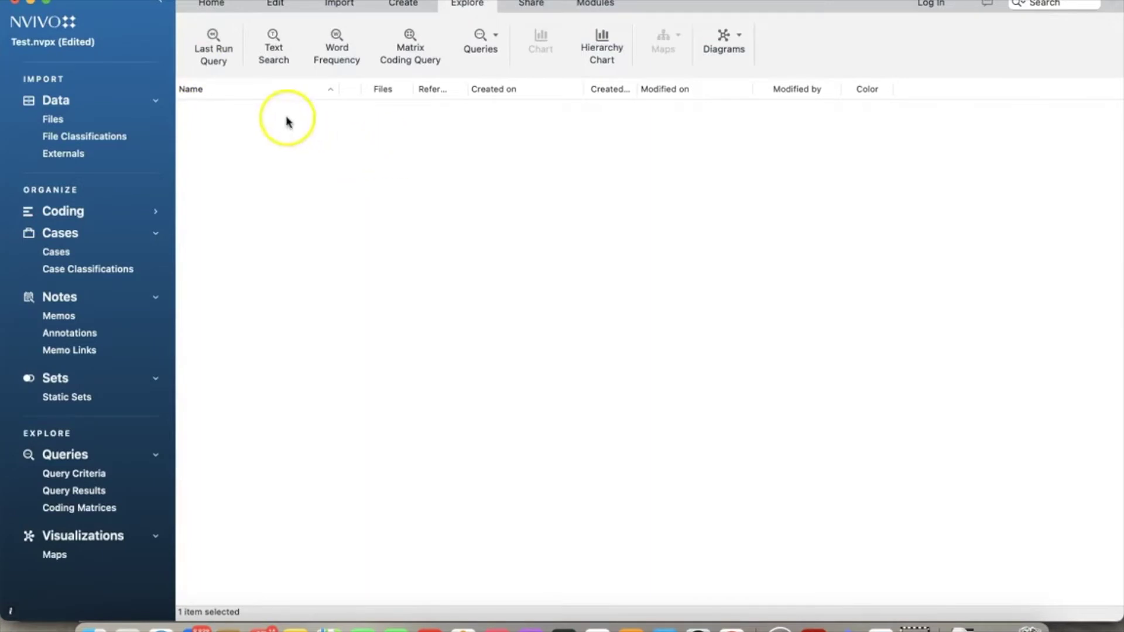
# - Show the codes of the Test project and expand Attitude to list its Negative and Positive child codes
pyautogui.click(79, 211)
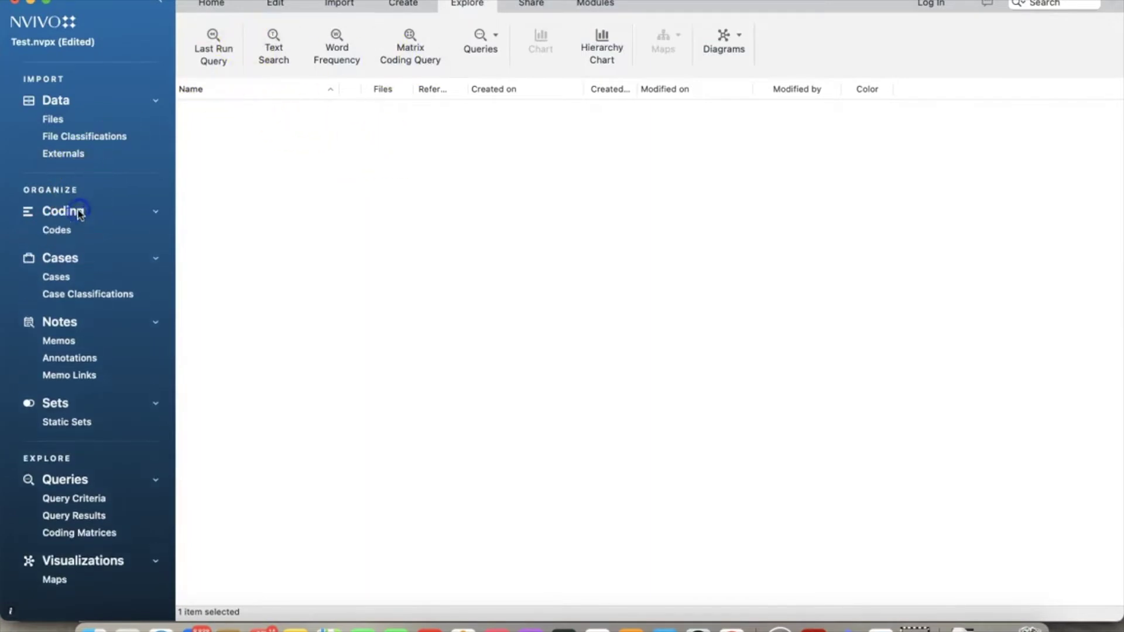
pyautogui.click(72, 229)
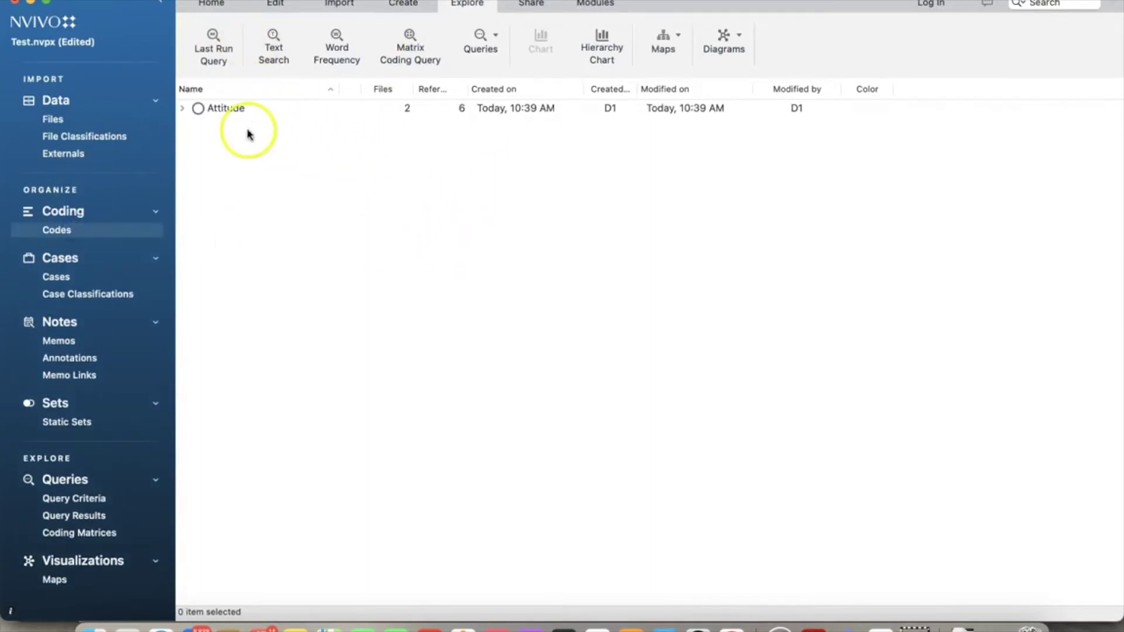
pyautogui.click(182, 108)
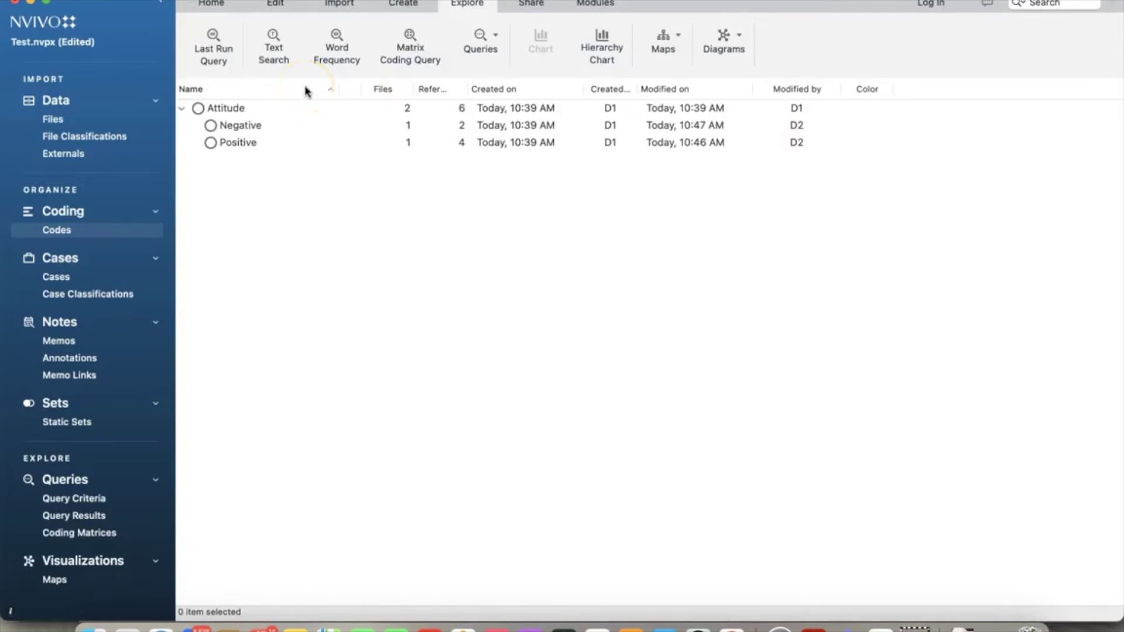
# - Import the project Test2.nvpx from the Documents folder into the Test project
pyautogui.click(340, 5)
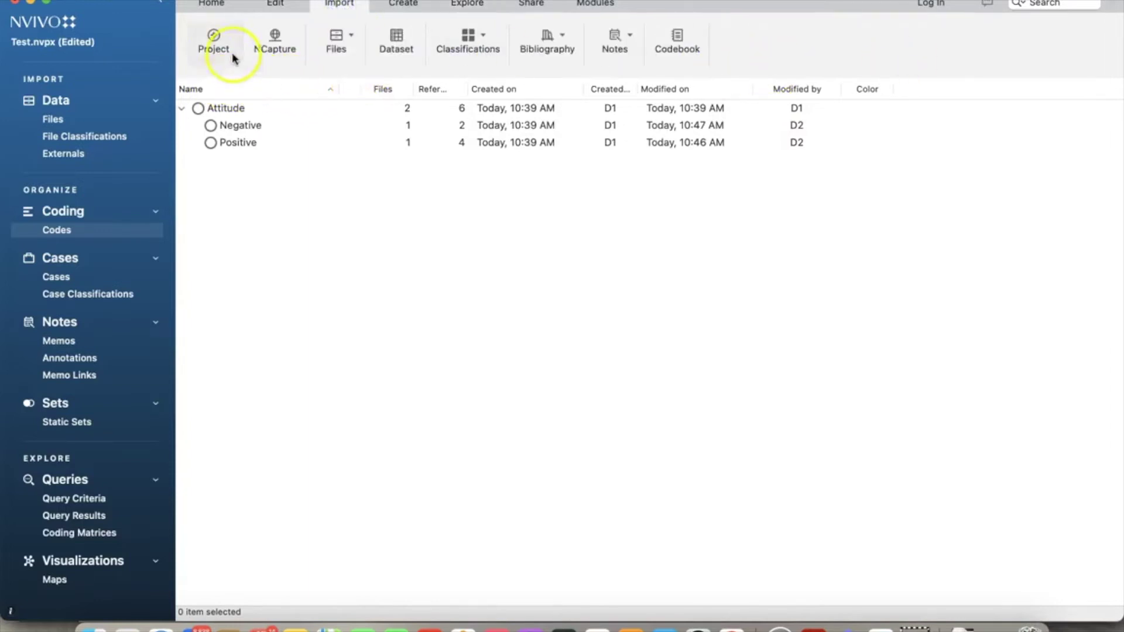
pyautogui.click(212, 47)
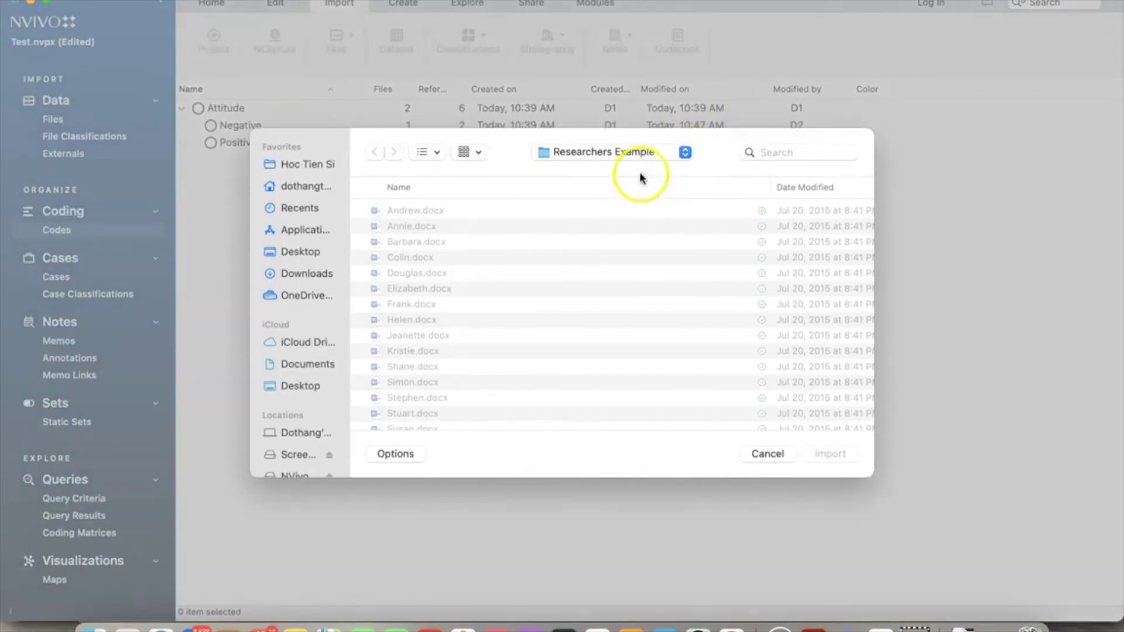
pyautogui.click(300, 365)
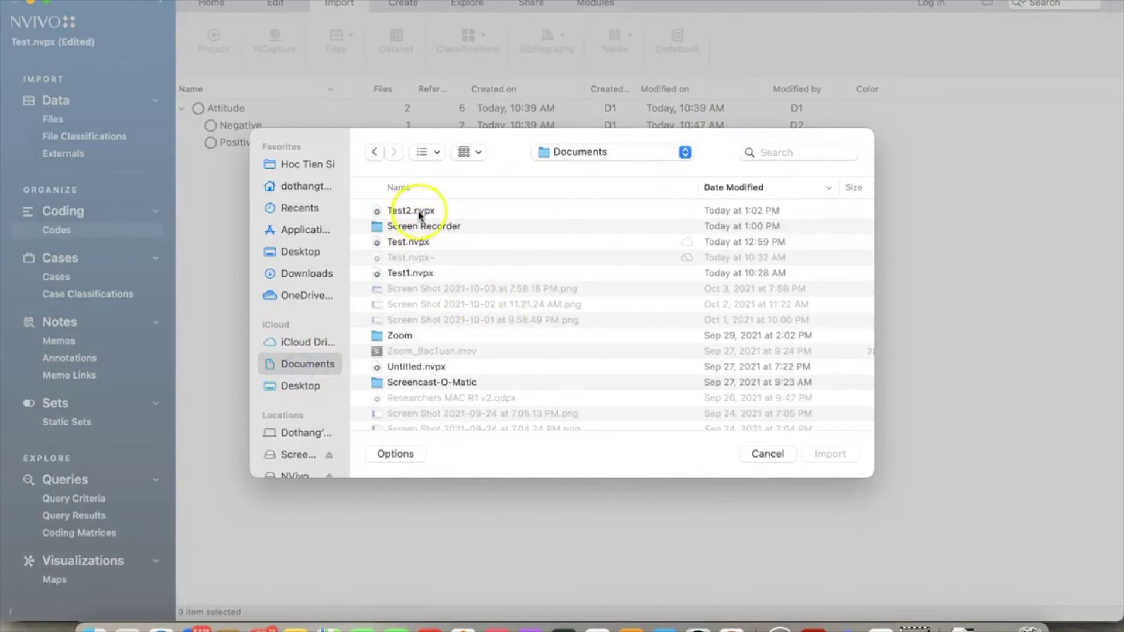
pyautogui.doubleClick(419, 215)
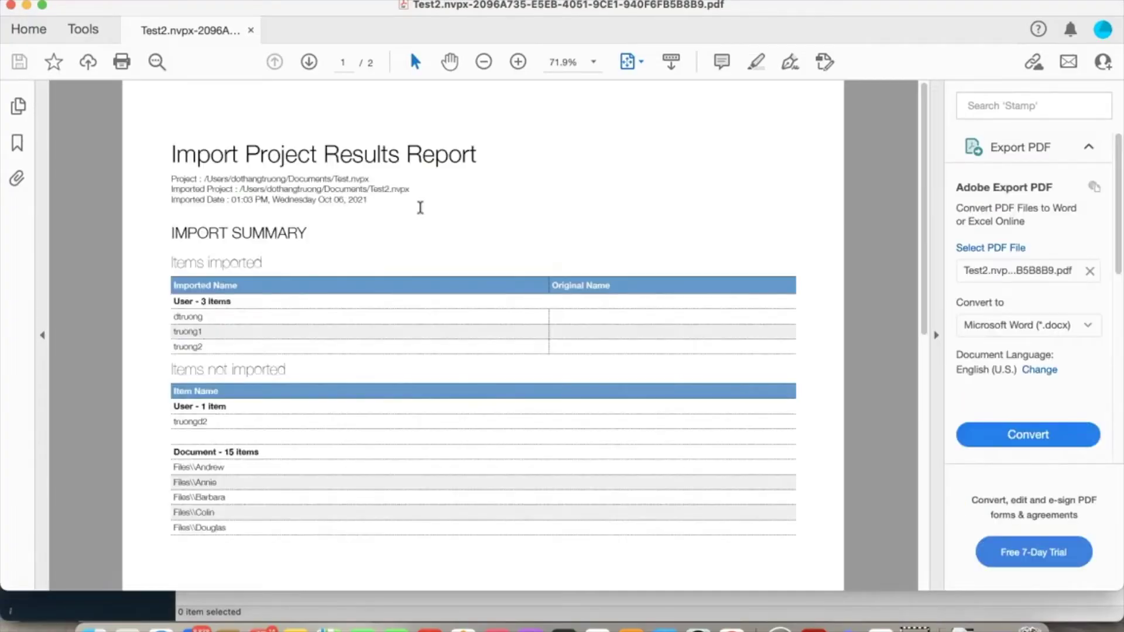
# - Review the imported users in the Import Project Results Report, close it, and return to the Test project's codes
pyautogui.click(549, 338)
pyautogui.click(476, 344)
pyautogui.click(12, 6)
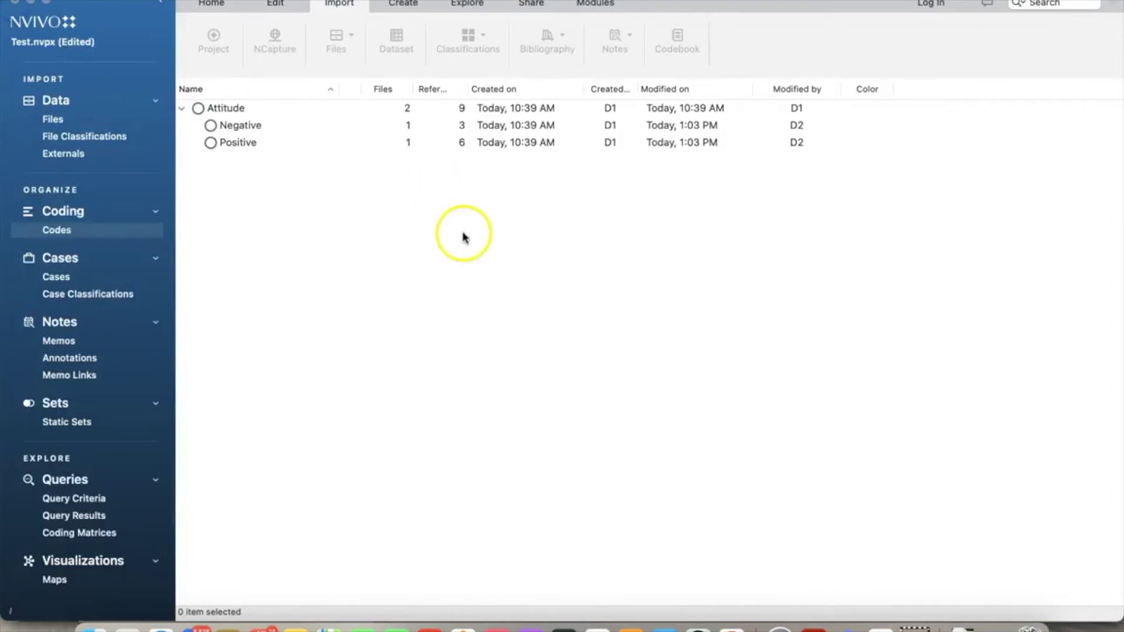
pyautogui.click(326, 160)
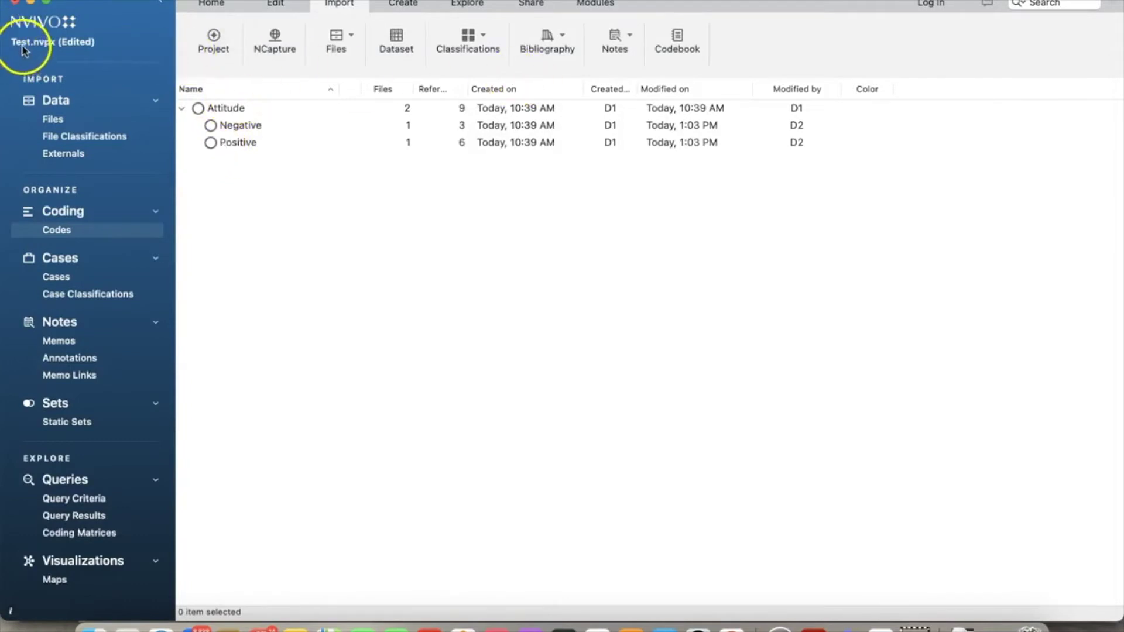
# - Review the users listed in the project properties, close them without changes, and return to the codes
pyautogui.click(105, 2)
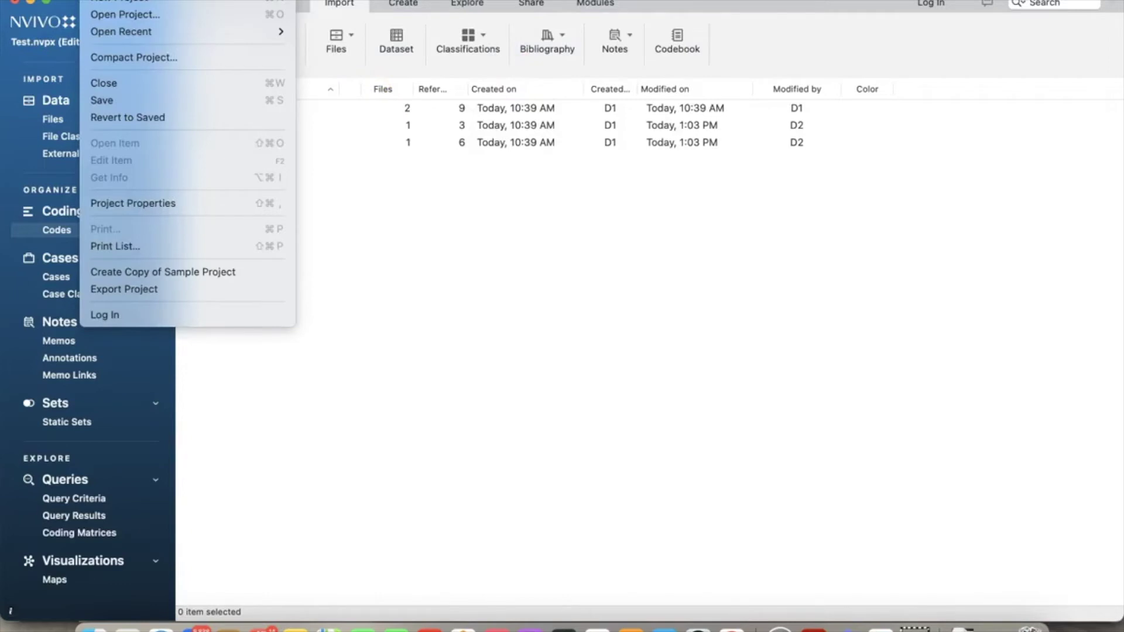
pyautogui.click(131, 202)
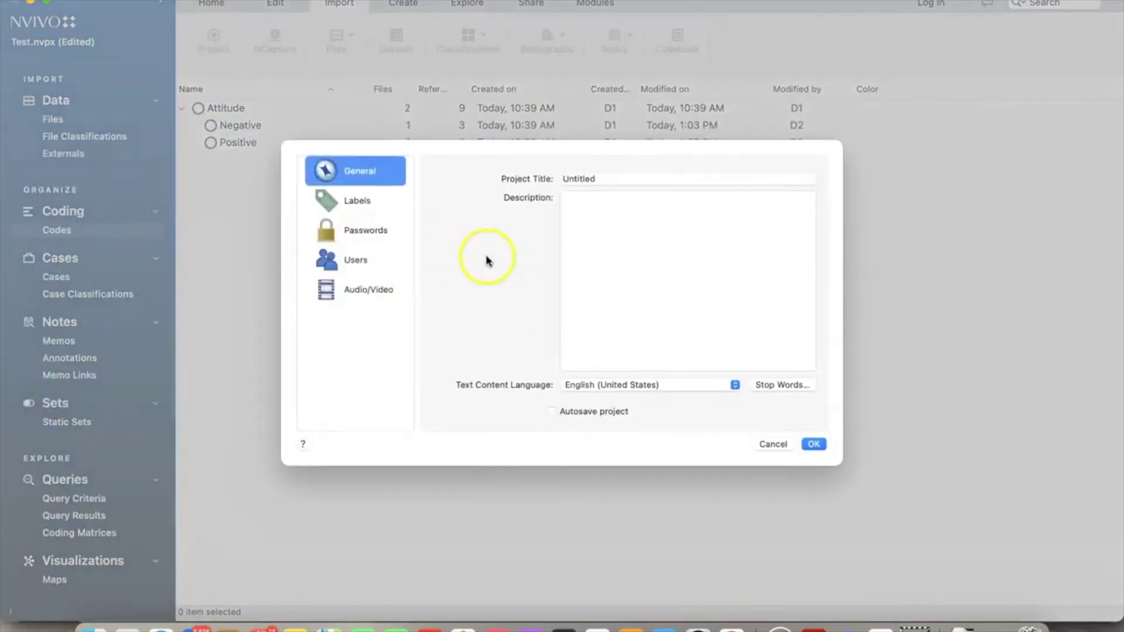
pyautogui.click(353, 261)
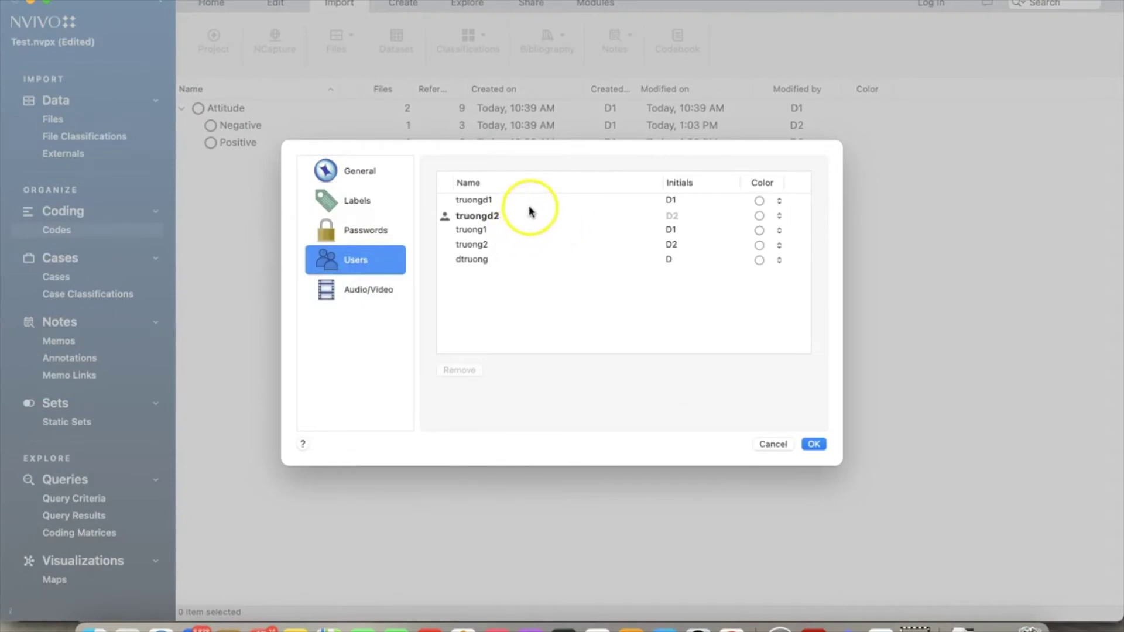
pyautogui.click(498, 217)
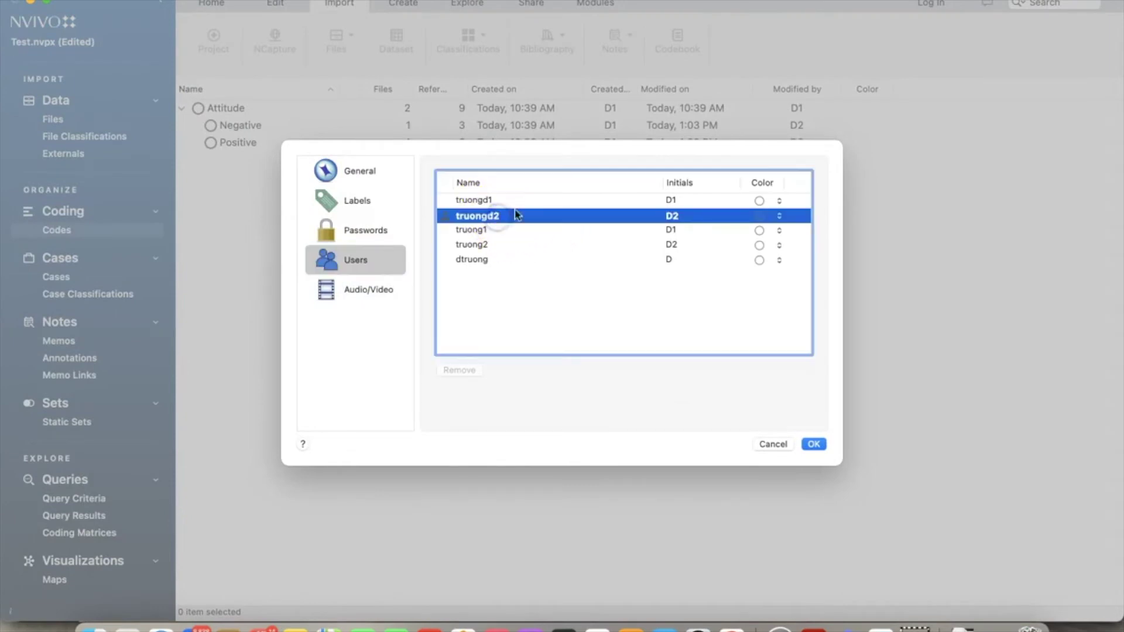
pyautogui.click(495, 200)
pyautogui.click(495, 230)
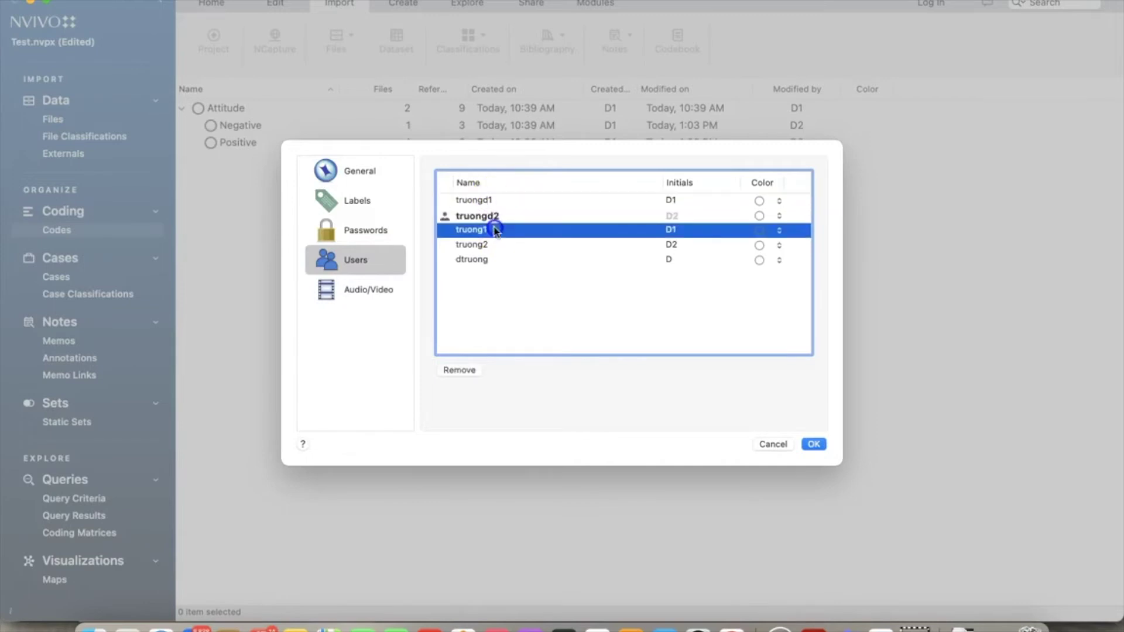
pyautogui.click(488, 246)
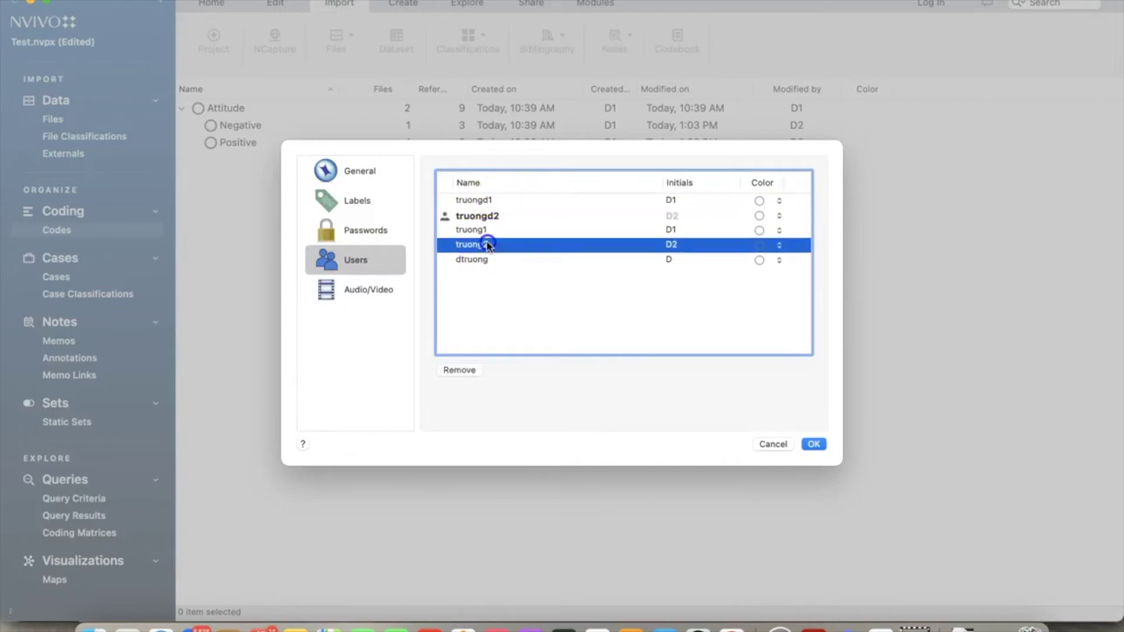
pyautogui.click(486, 231)
pyautogui.click(489, 246)
pyautogui.click(490, 231)
pyautogui.click(489, 246)
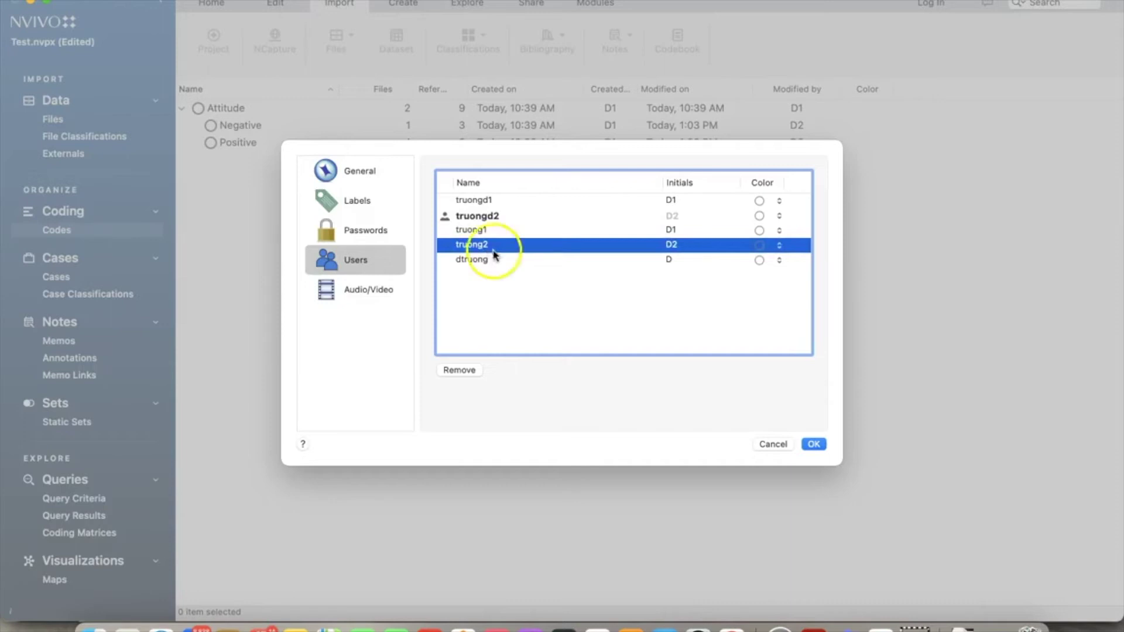
pyautogui.click(488, 230)
pyautogui.click(490, 245)
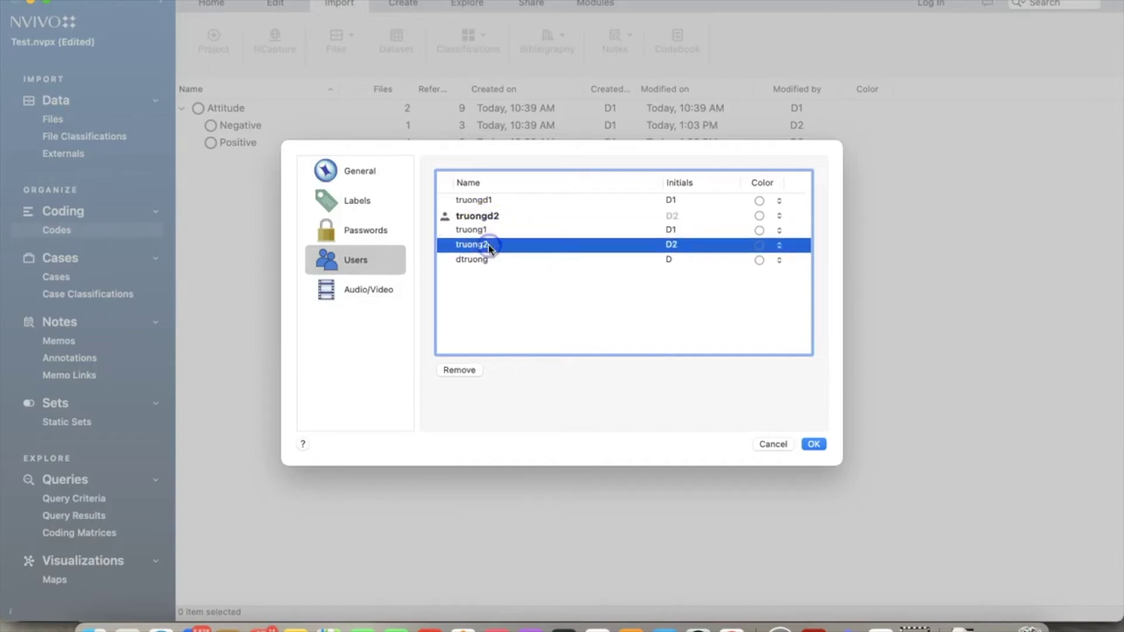
pyautogui.click(489, 230)
pyautogui.click(490, 245)
pyautogui.click(494, 260)
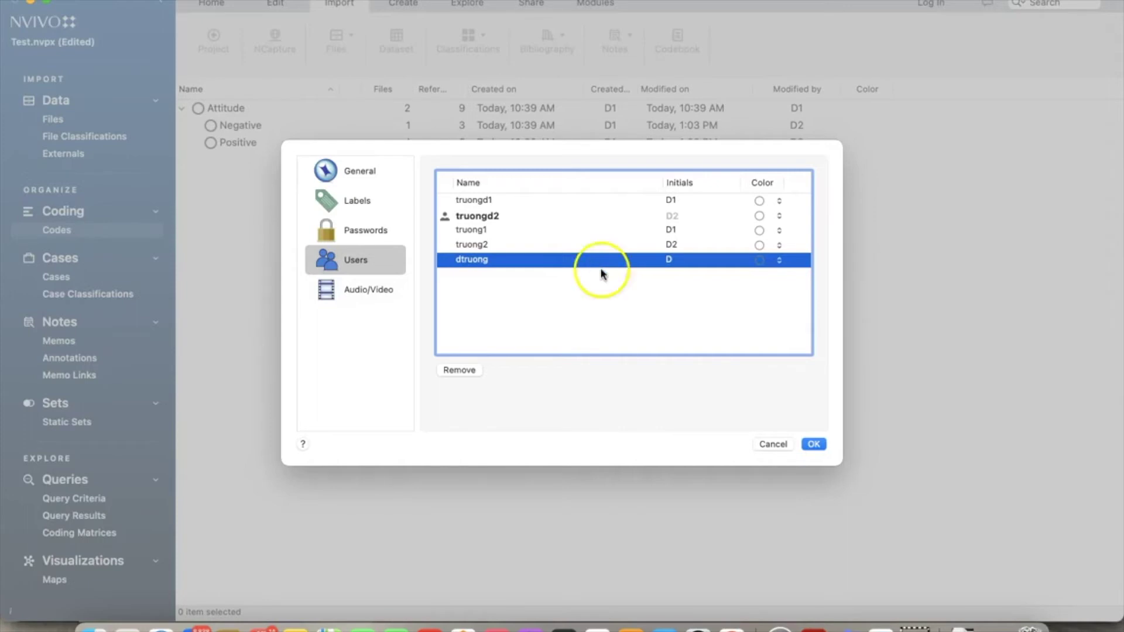
pyautogui.click(771, 444)
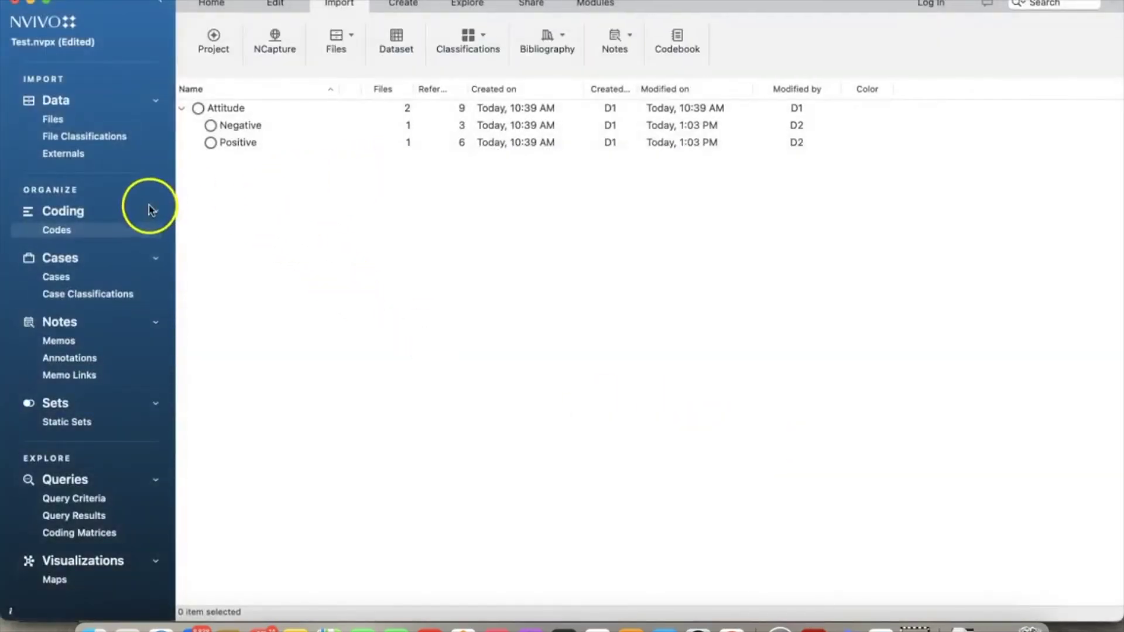
pyautogui.click(117, 233)
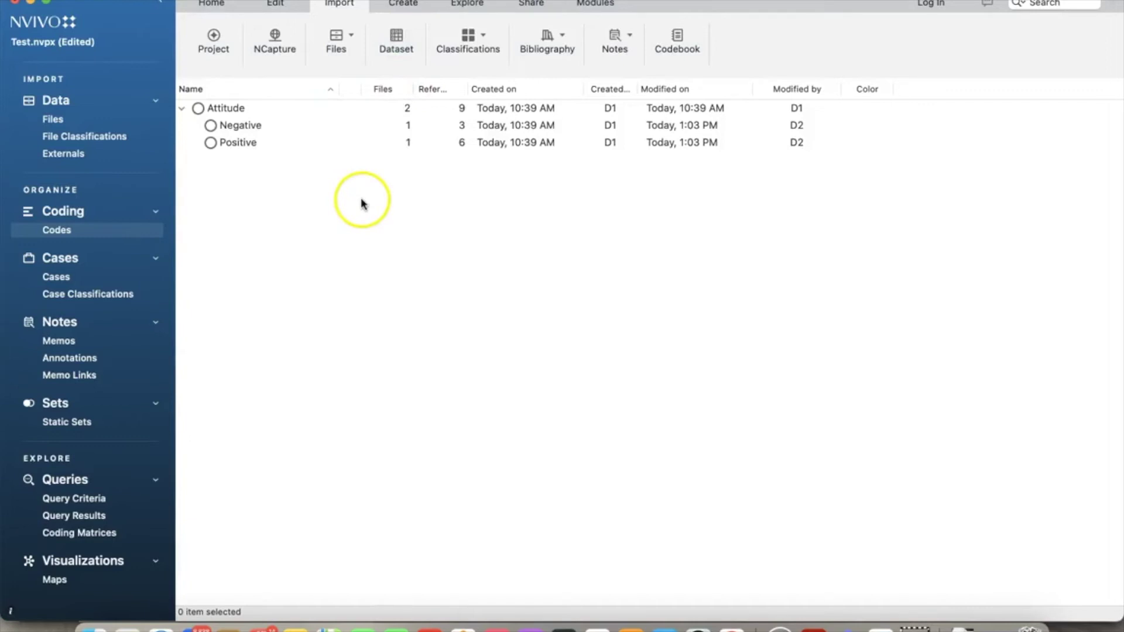
# - Create a Coding Comparison query with the first listed user (initials D1) in User Group A and the user with initials D in User Group B
pyautogui.click(467, 3)
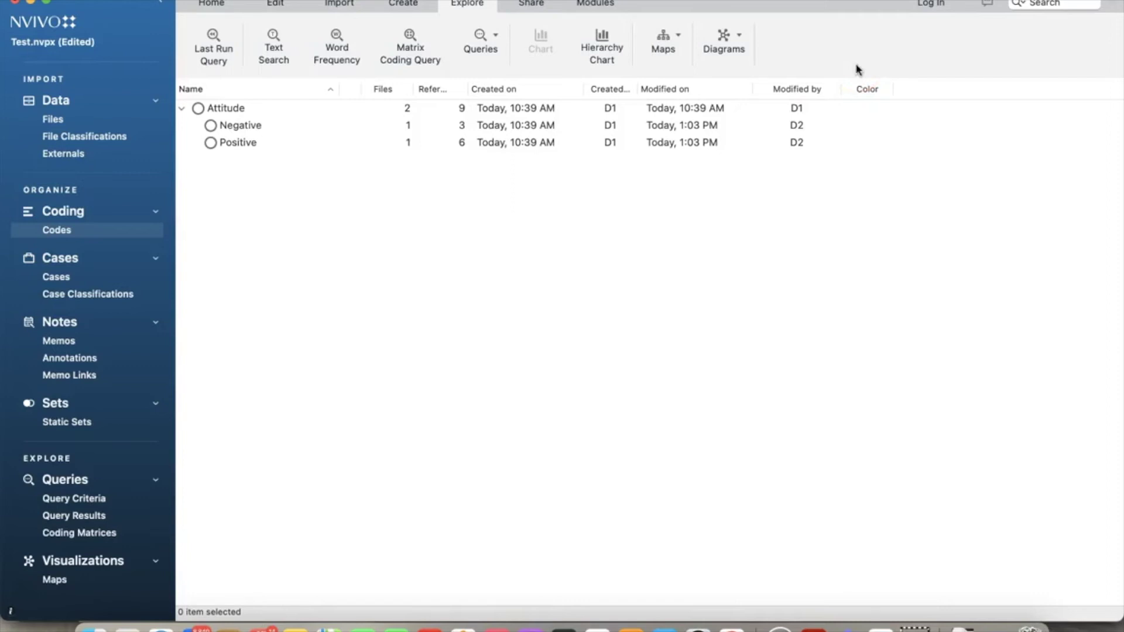
pyautogui.click(489, 42)
pyautogui.click(506, 121)
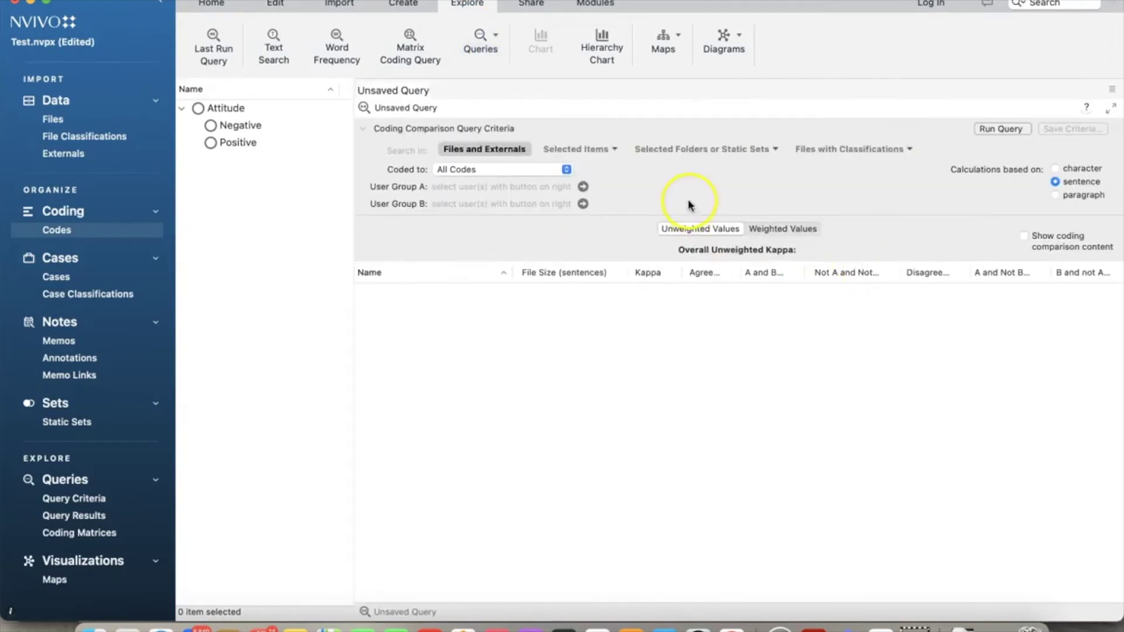
pyautogui.click(585, 188)
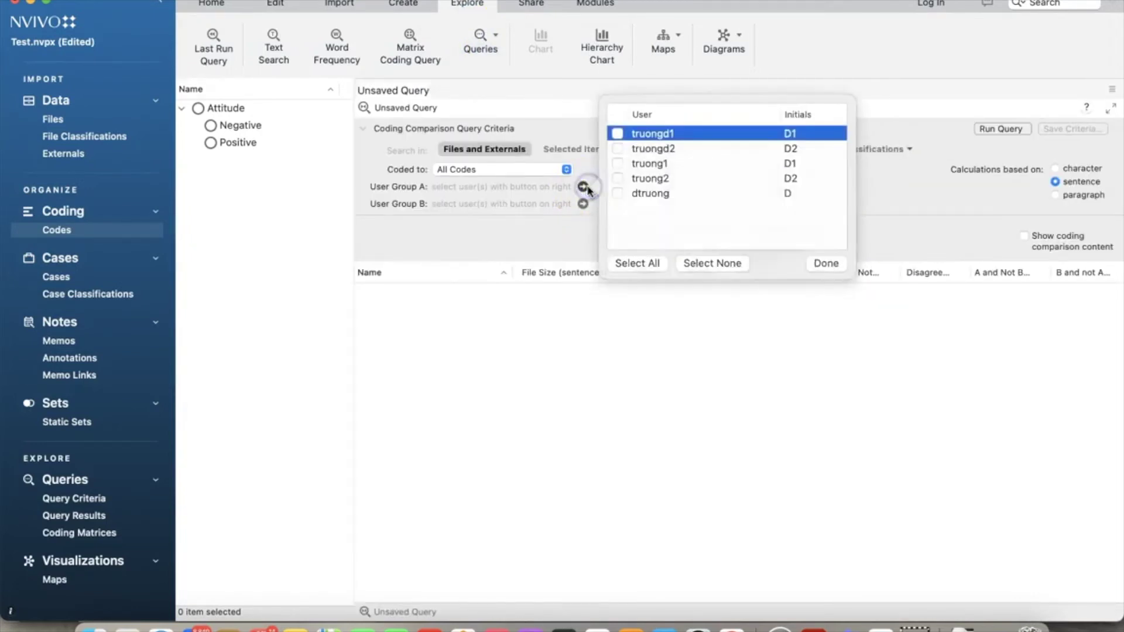
pyautogui.click(618, 135)
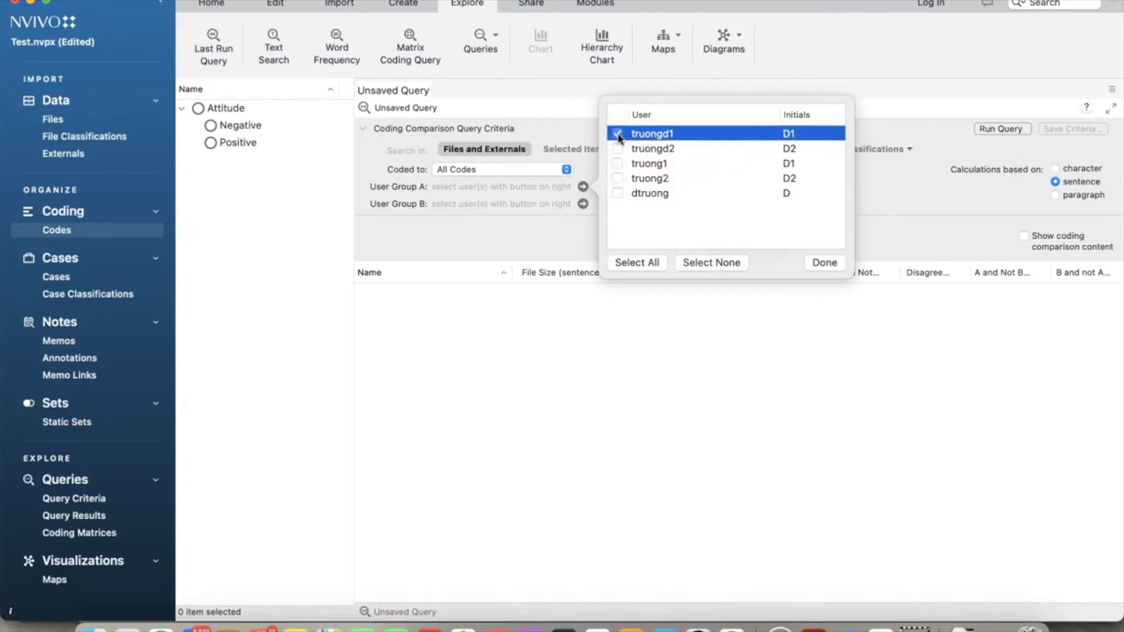
pyautogui.click(821, 262)
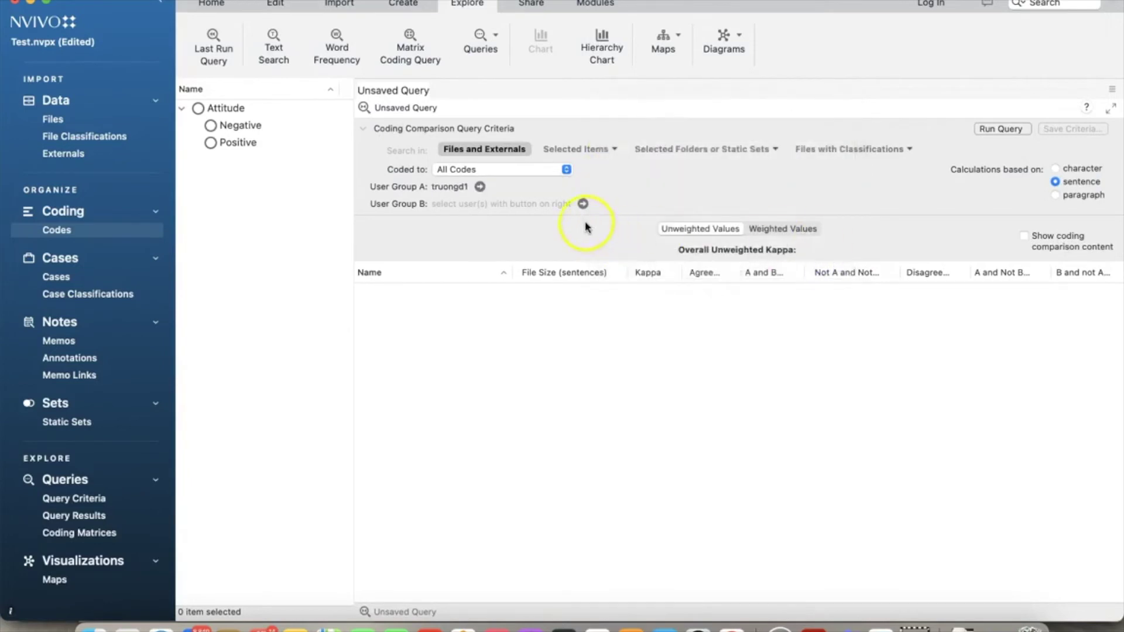
pyautogui.click(583, 203)
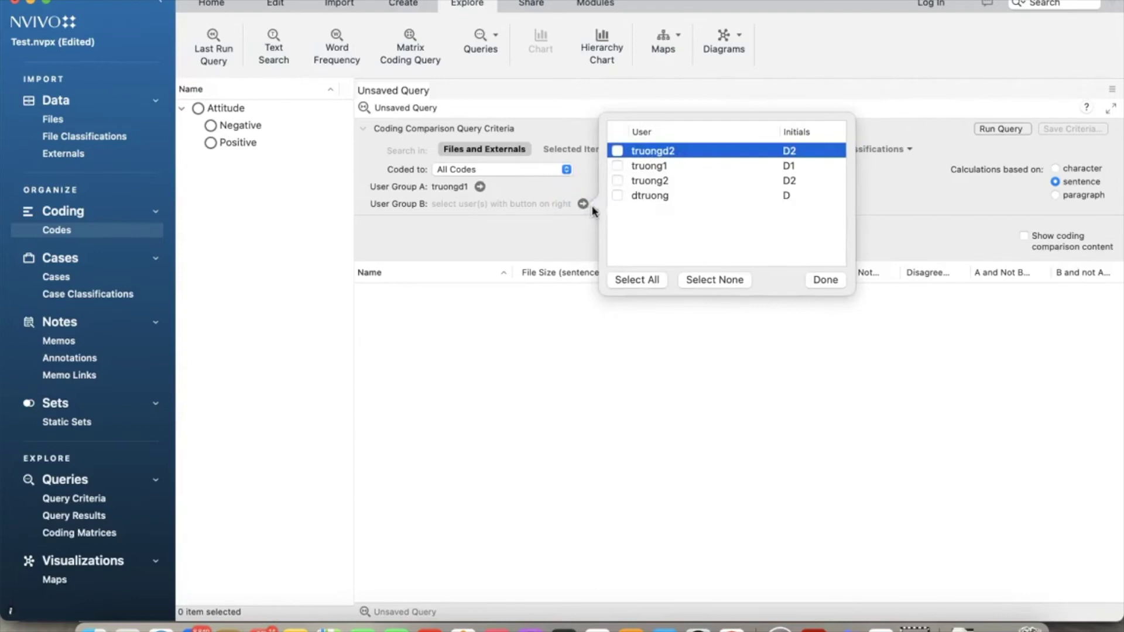
pyautogui.click(616, 196)
pyautogui.click(825, 281)
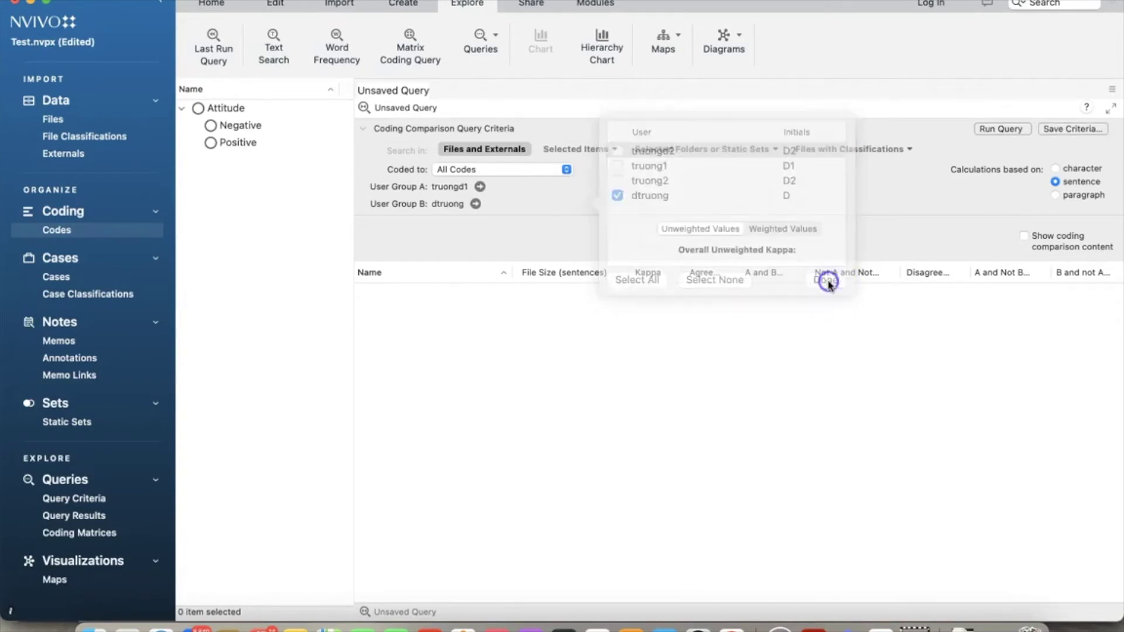
# - Base the comparison calculations on character and run the query
pyautogui.click(1056, 168)
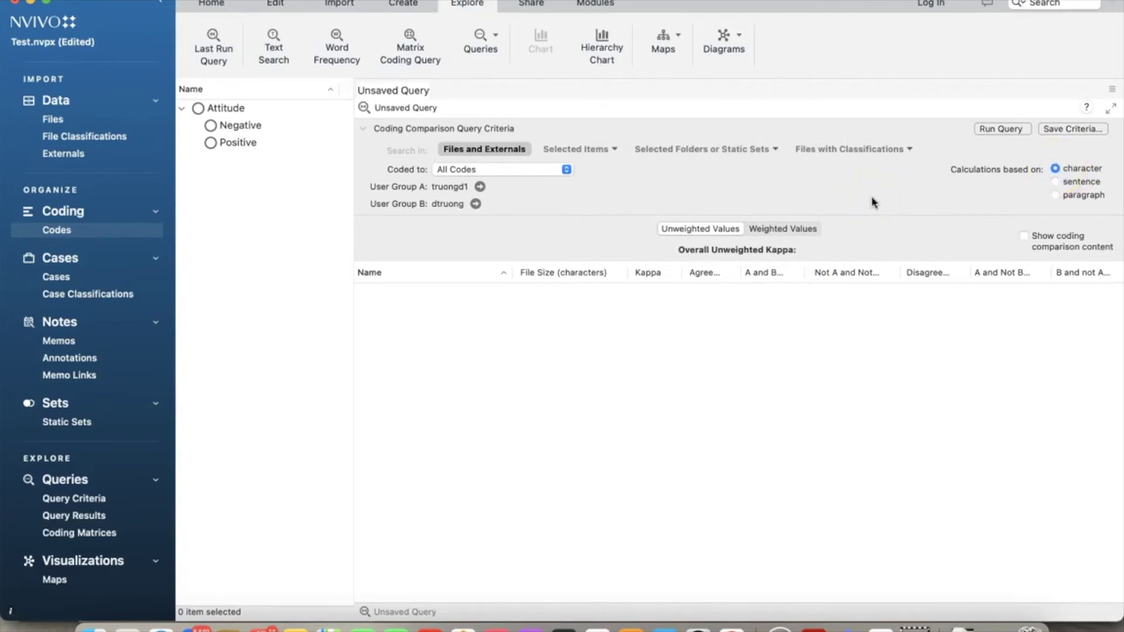
pyautogui.click(999, 129)
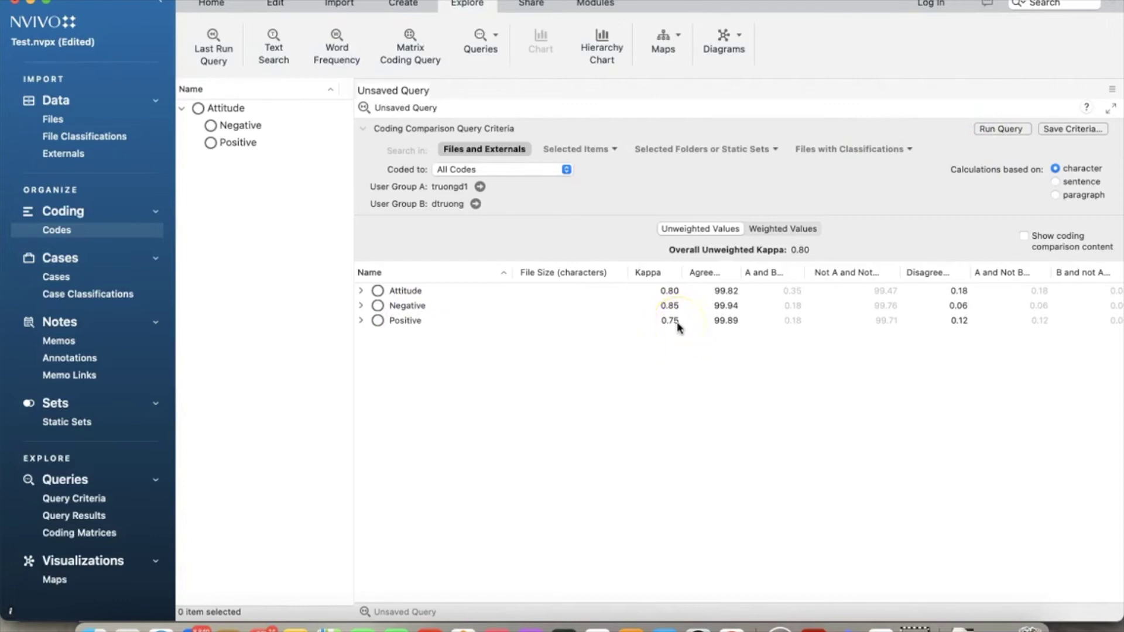
pyautogui.click(701, 337)
# - Show the coding comparison content and display the third file under the Positive code
pyautogui.click(1024, 240)
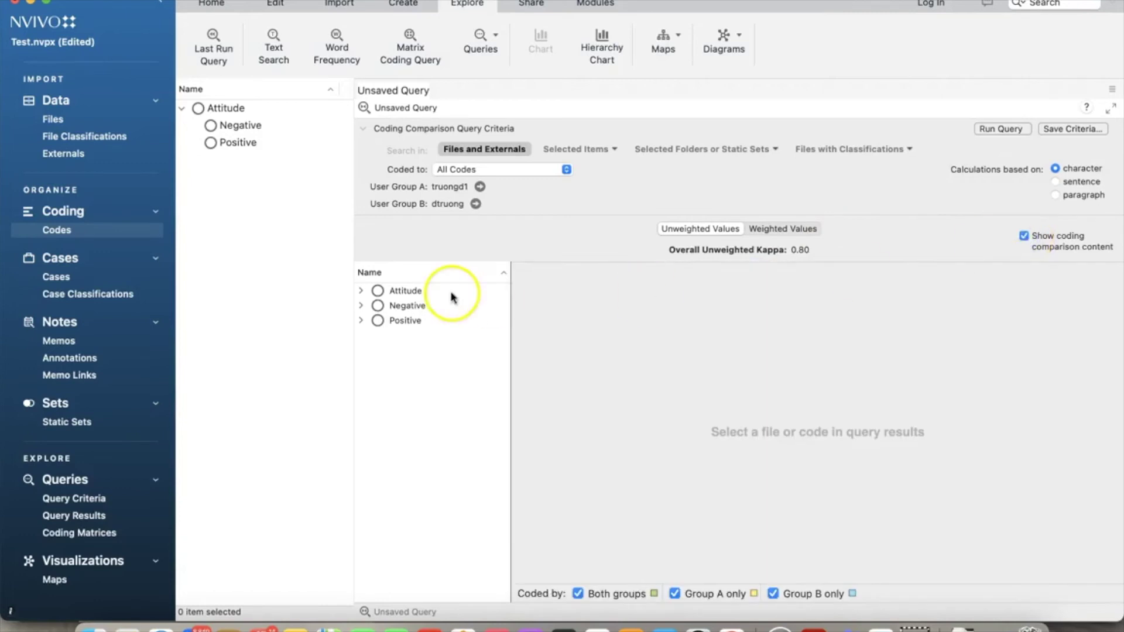
pyautogui.click(360, 320)
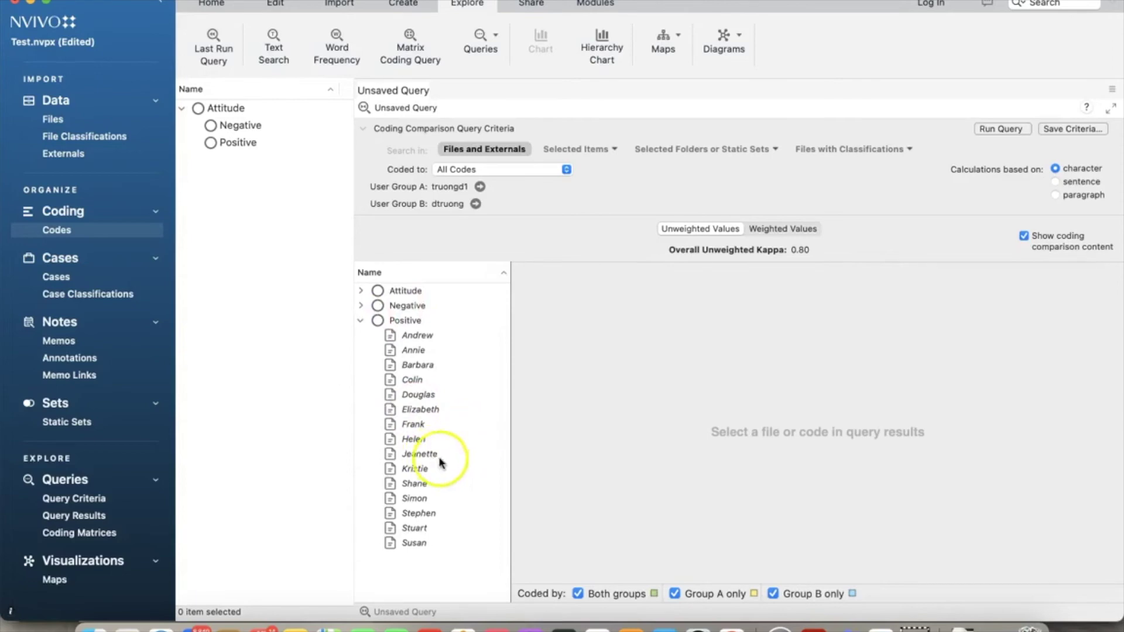
pyautogui.click(419, 364)
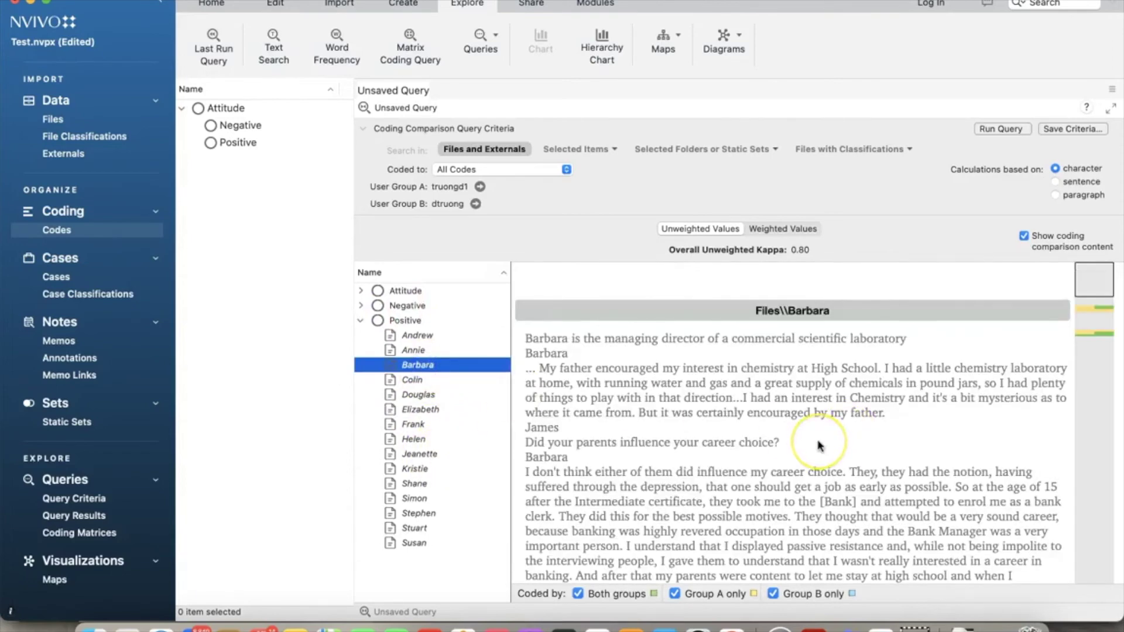
# - Examine which highlighted passages in the displayed file are coded by both groups and which by only one group
pyautogui.scroll(-10, 818, 446)
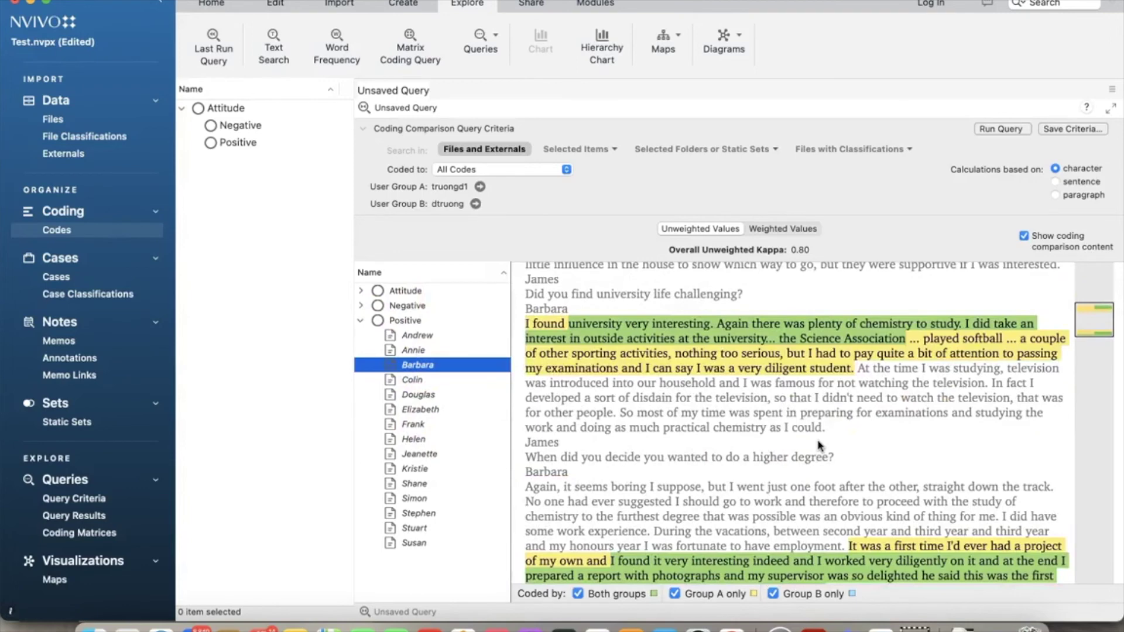
pyautogui.scroll(-3, 818, 446)
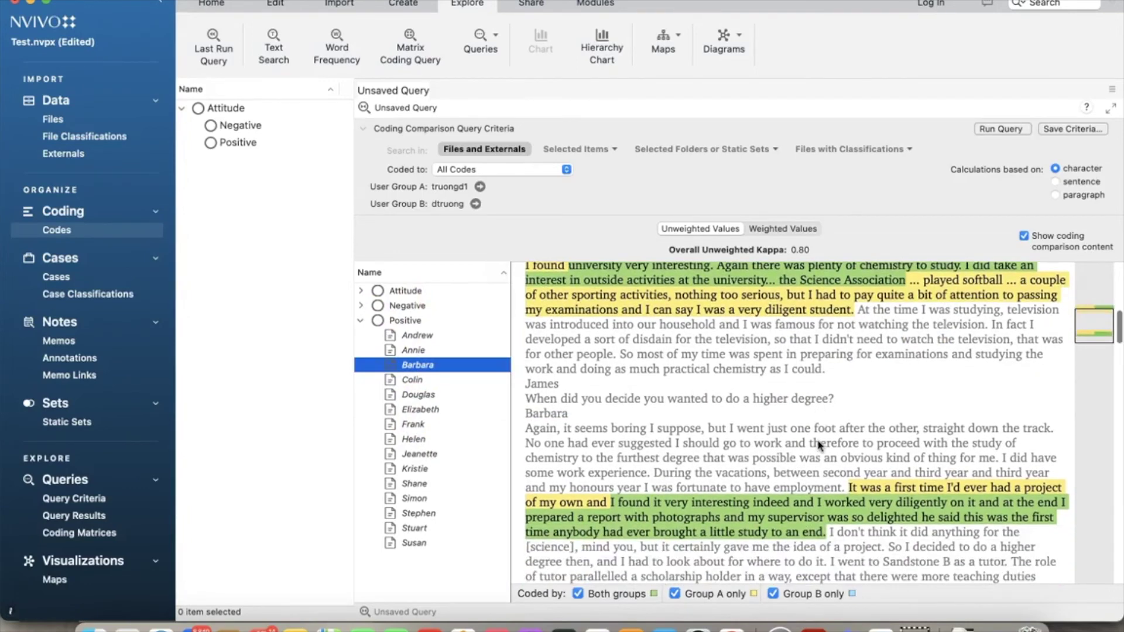
pyautogui.scroll(1, 818, 446)
pyautogui.scroll(-1, 818, 446)
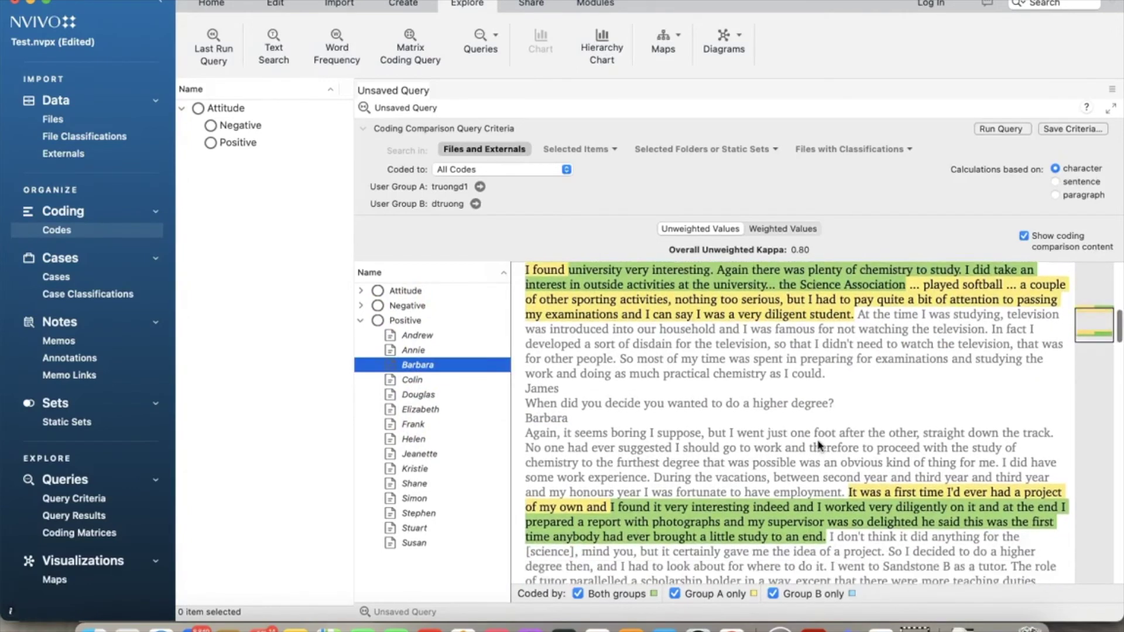
pyautogui.click(814, 437)
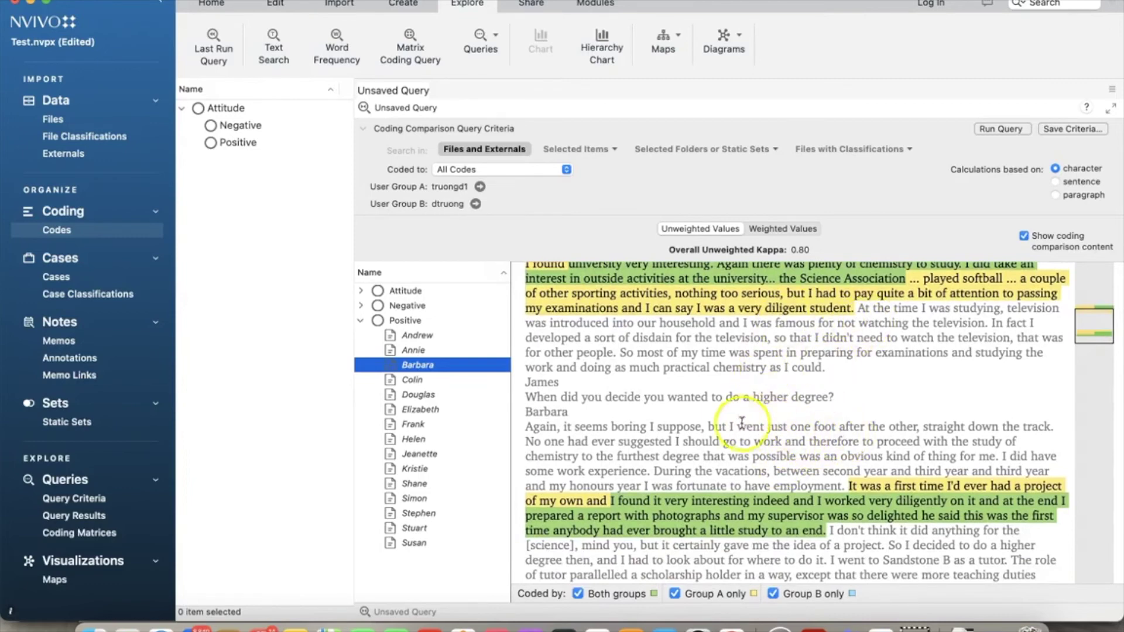
pyautogui.scroll(4, 742, 419)
pyautogui.scroll(-6, 742, 419)
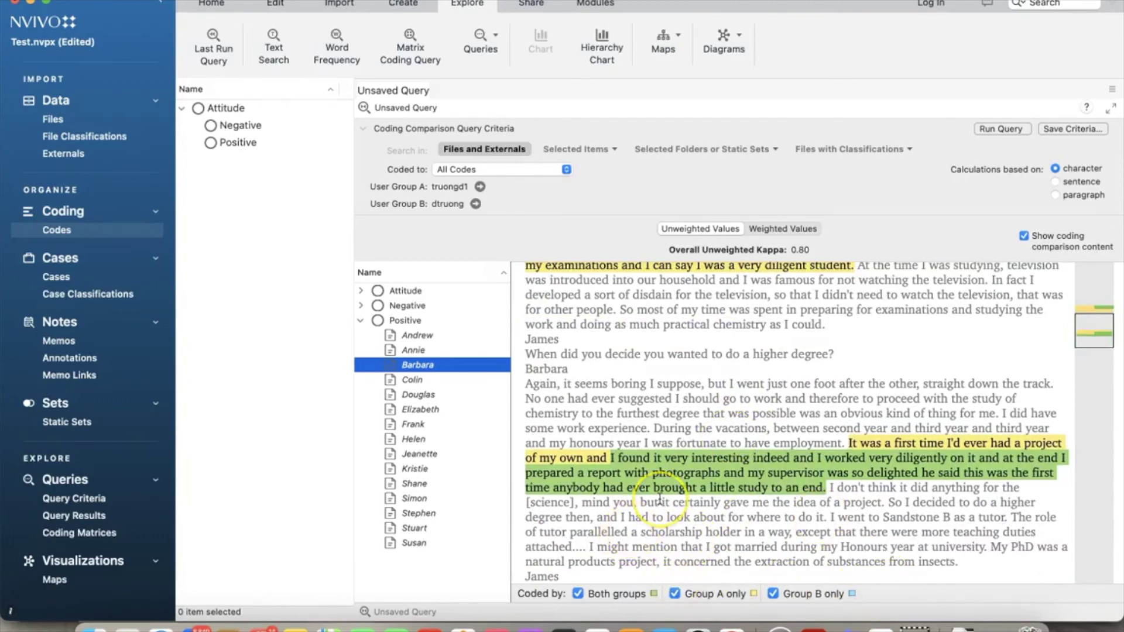
pyautogui.scroll(1, 659, 498)
pyautogui.scroll(-2, 660, 498)
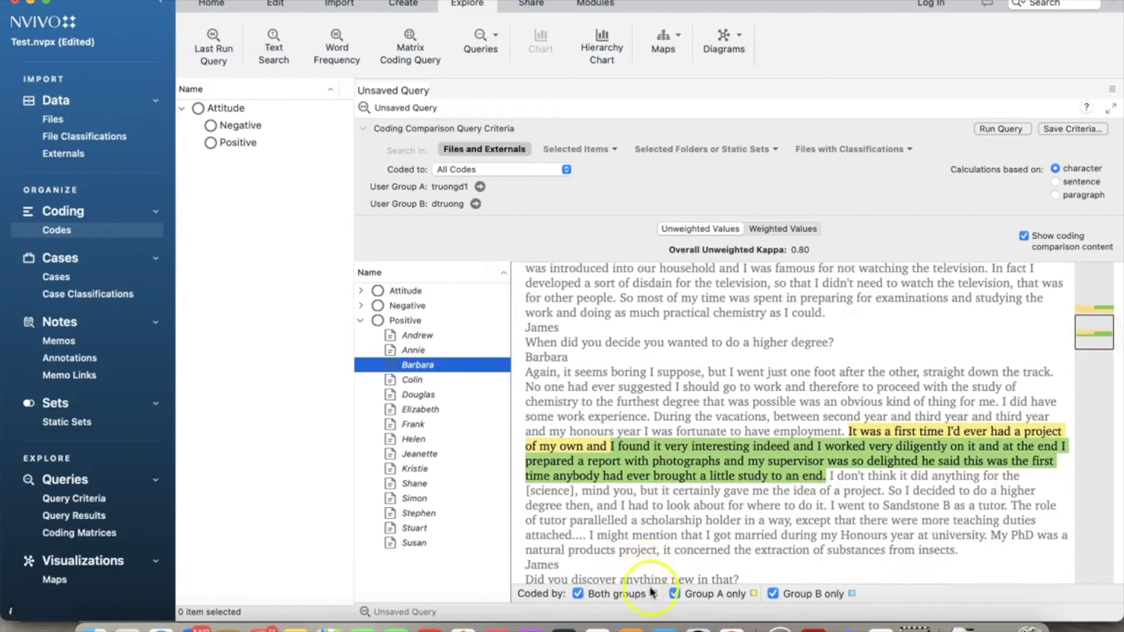
# - Check the displayed file with the Group A only highlights hidden, restore them, and compare the highlighted passages again
pyautogui.click(674, 594)
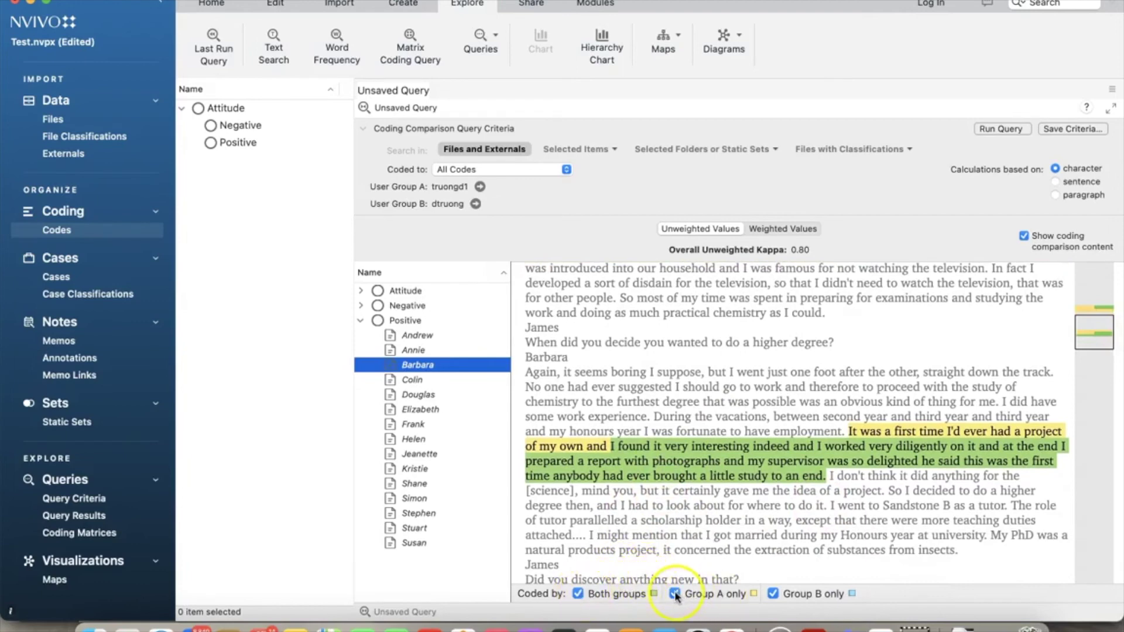
pyautogui.click(578, 594)
pyautogui.click(578, 593)
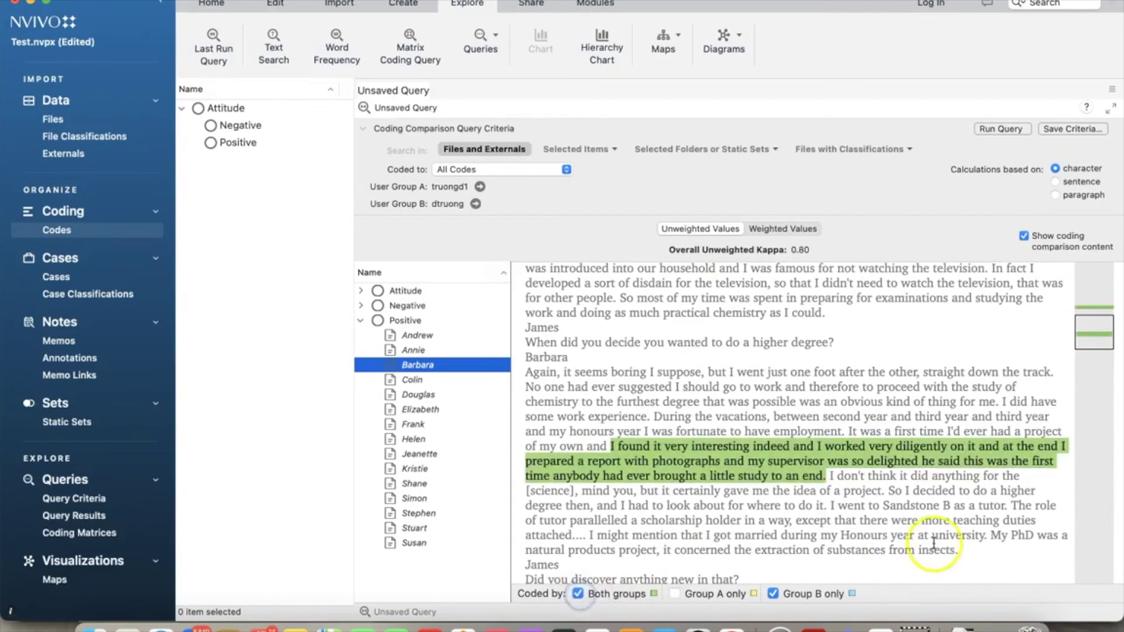
pyautogui.scroll(-1, 908, 544)
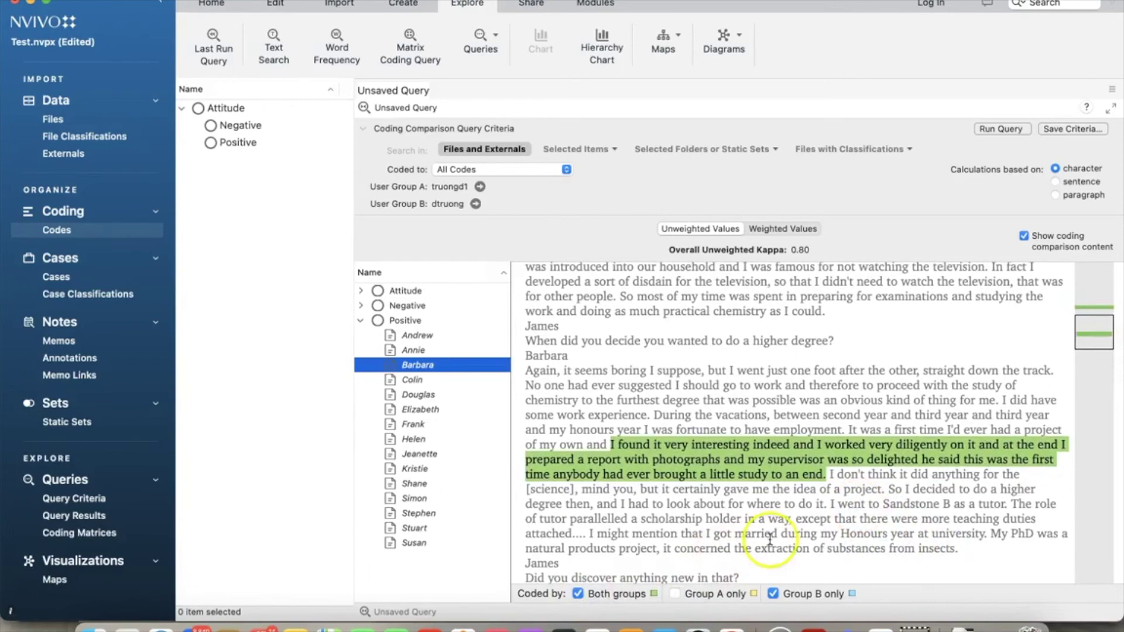
pyautogui.scroll(5, 755, 536)
pyautogui.scroll(-6, 770, 538)
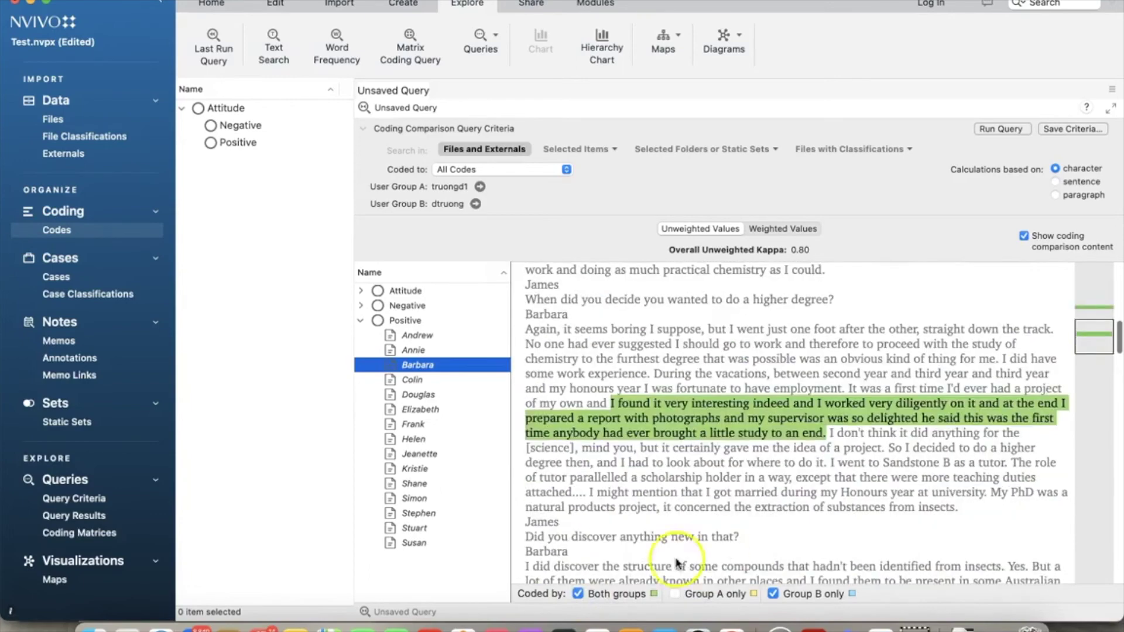
pyautogui.click(674, 594)
pyautogui.scroll(6, 863, 491)
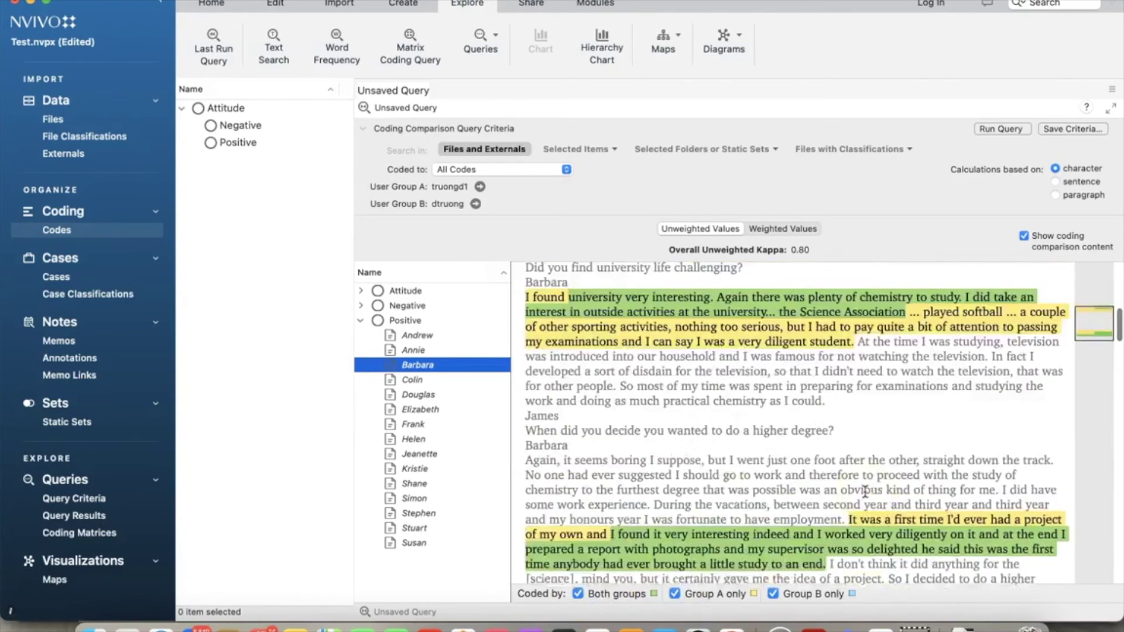
pyautogui.scroll(6, 865, 492)
pyautogui.scroll(-10, 864, 491)
pyautogui.scroll(-4, 864, 492)
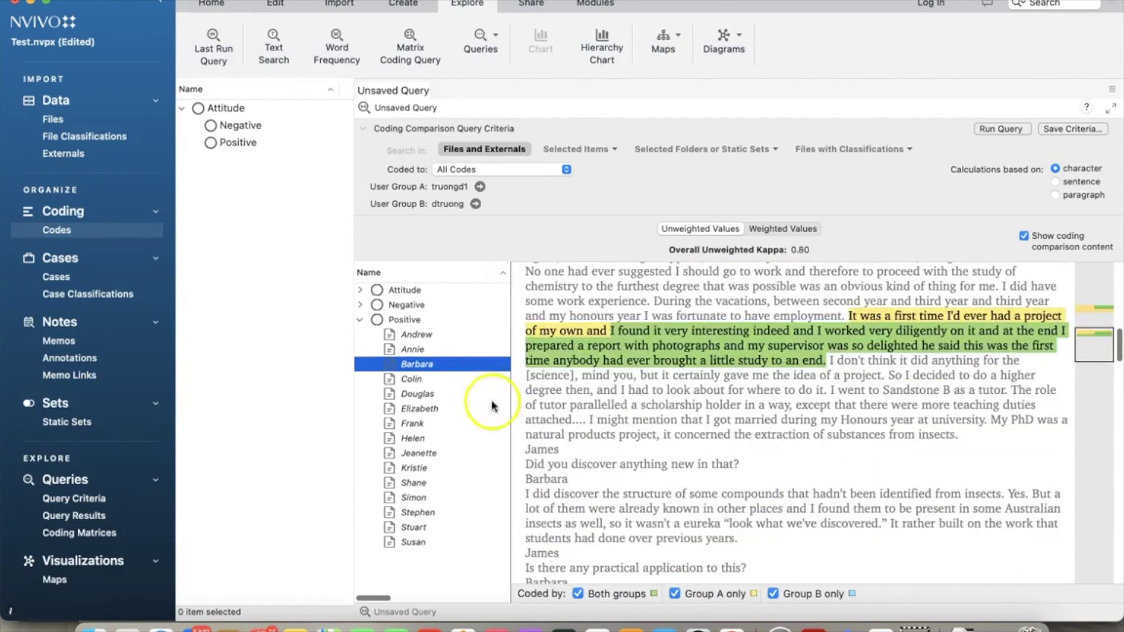
# - Expand the Negative code in the query results and examine the highlighted coding in its twelfth file
pyautogui.click(359, 307)
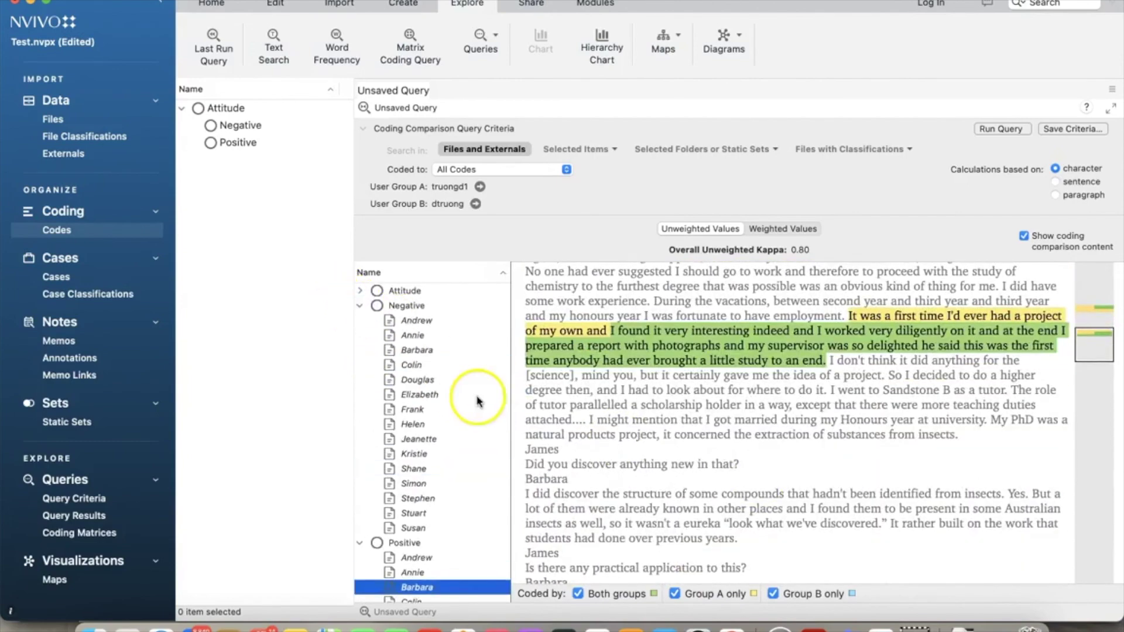
pyautogui.click(414, 483)
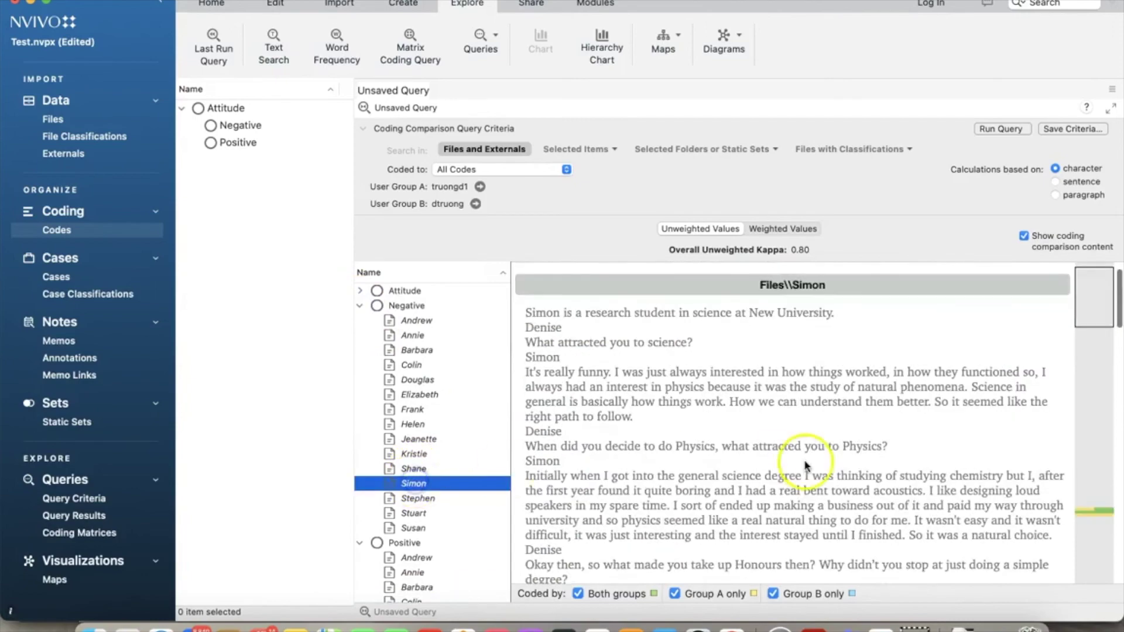
pyautogui.scroll(-5, 800, 464)
pyautogui.scroll(-15, 800, 464)
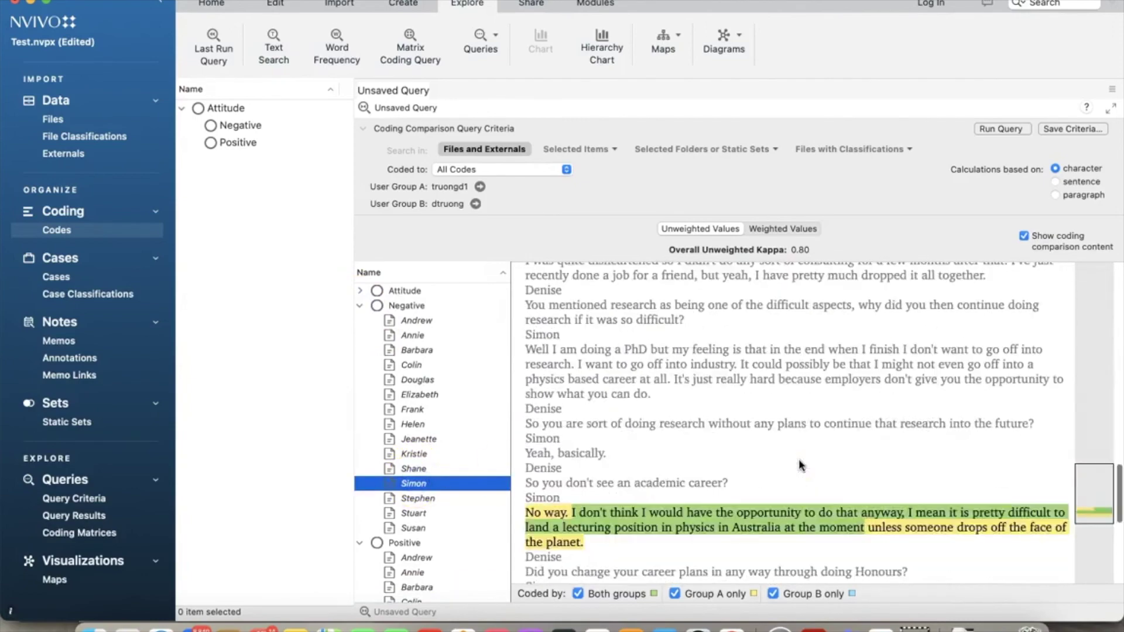
pyautogui.scroll(-2, 800, 464)
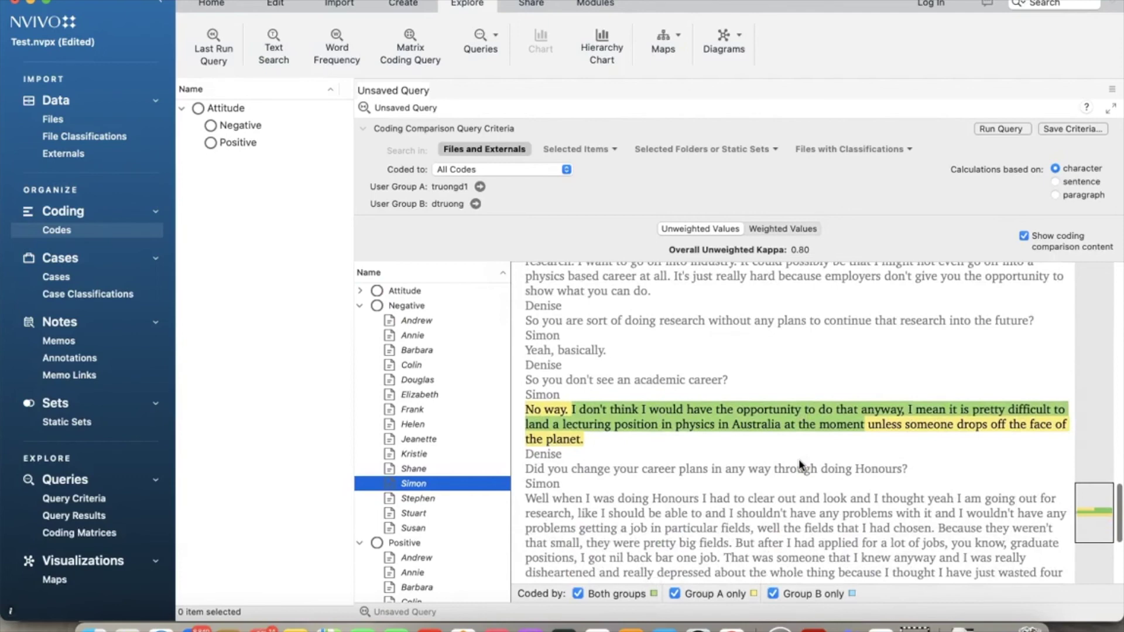